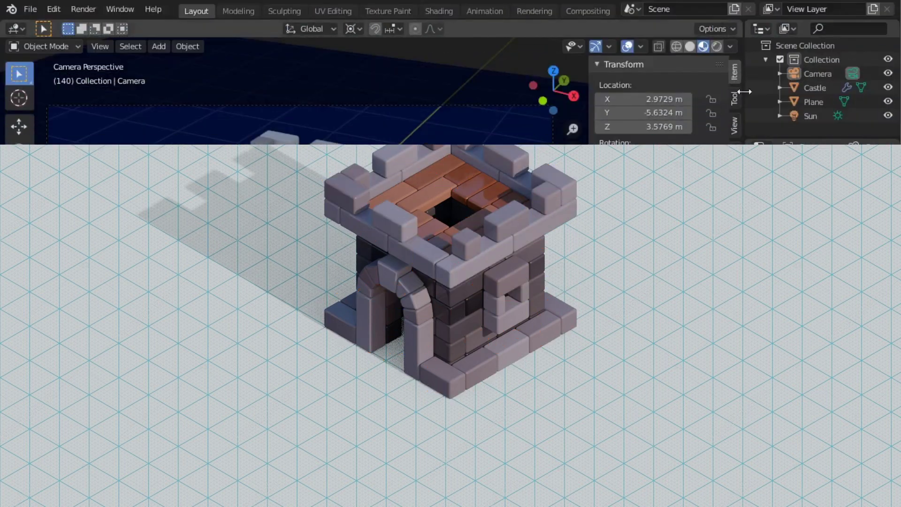
Move the camera to location 1, -1, 1
{"action": "left_click", "coordinate": [799, 74]}
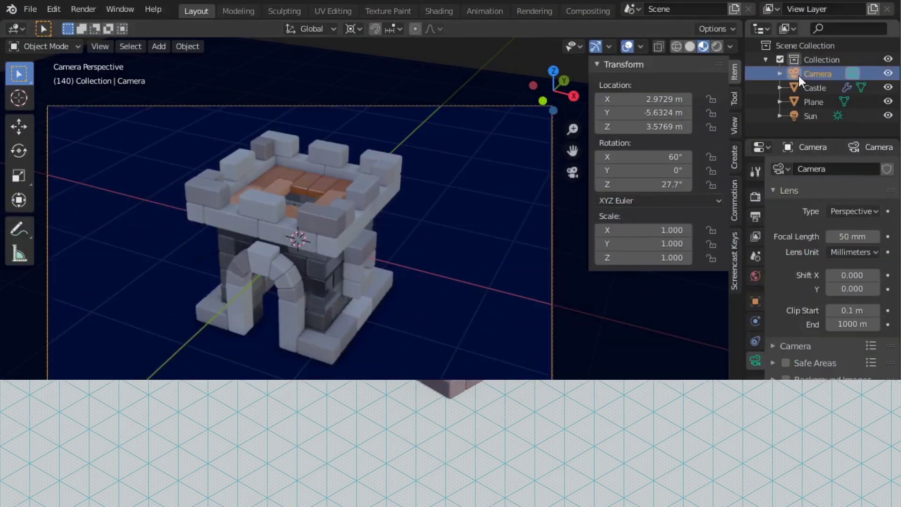
{"action": "left_click", "coordinate": [647, 98]}
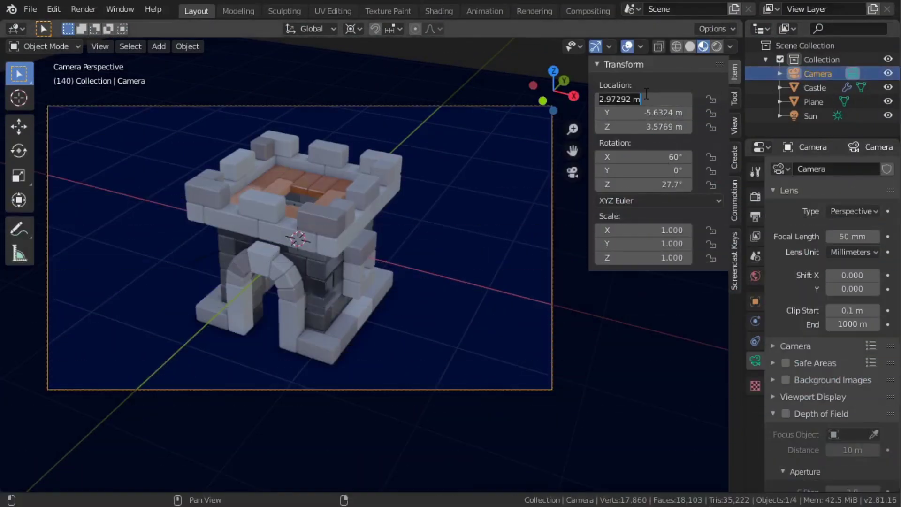
{"action": "type", "text": "1"}
{"action": "key", "text": "Tab"}
{"action": "type", "text": "-1"}
{"action": "key", "text": "Tab"}
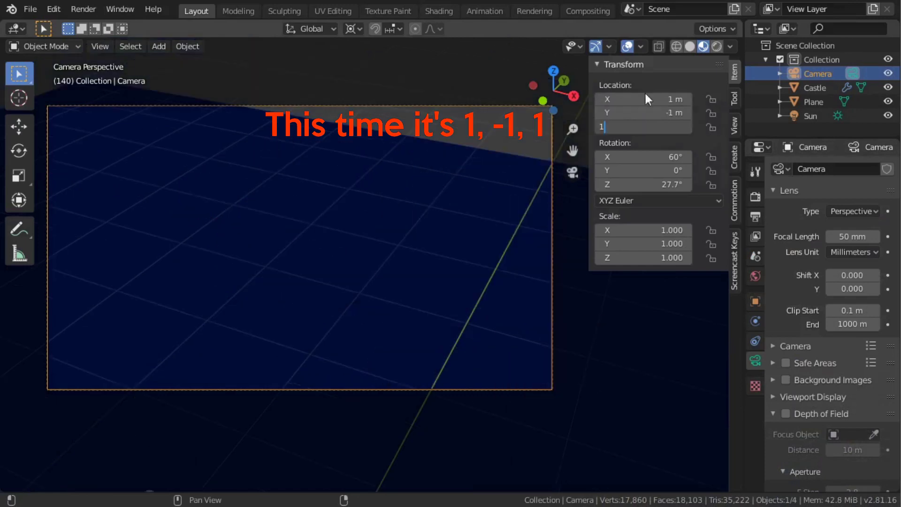
{"action": "type", "text": "1"}
{"action": "key", "text": "Return"}
Add a Plain Axes Empty at the origin
{"action": "key", "text": "shift+a"}
{"action": "mouse_move", "coordinate": [369, 263]}
{"action": "left_click", "coordinate": [428, 261]}
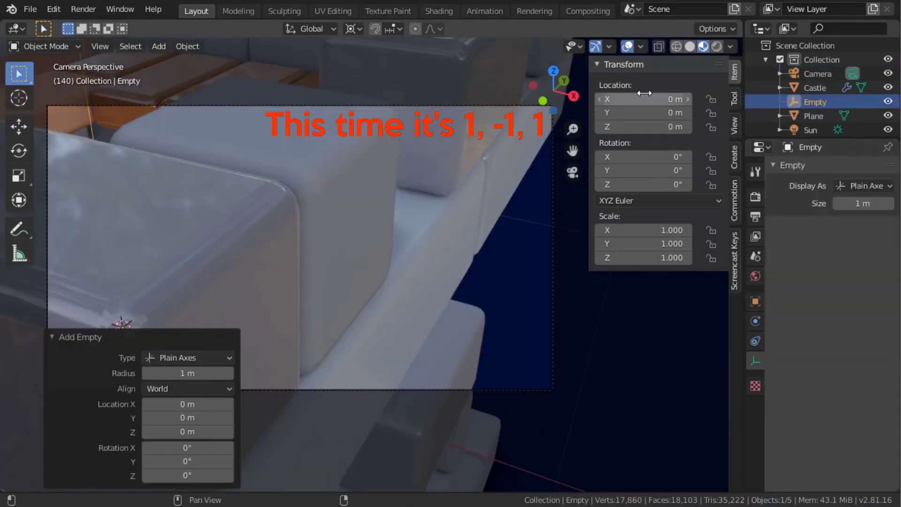
Switch the camera's lens type to Orthographic
{"action": "left_click", "coordinate": [816, 74]}
{"action": "left_click", "coordinate": [849, 211]}
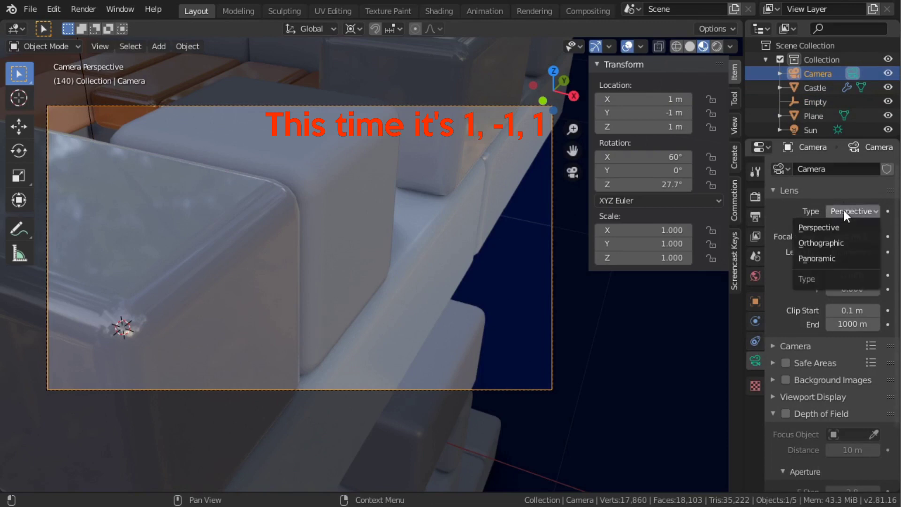
{"action": "left_click", "coordinate": [821, 242]}
Give the camera a Track To constraint targeting the Empty, To -Z, Up Y
{"action": "left_click", "coordinate": [755, 341]}
{"action": "left_click", "coordinate": [830, 169]}
{"action": "left_click", "coordinate": [756, 261]}
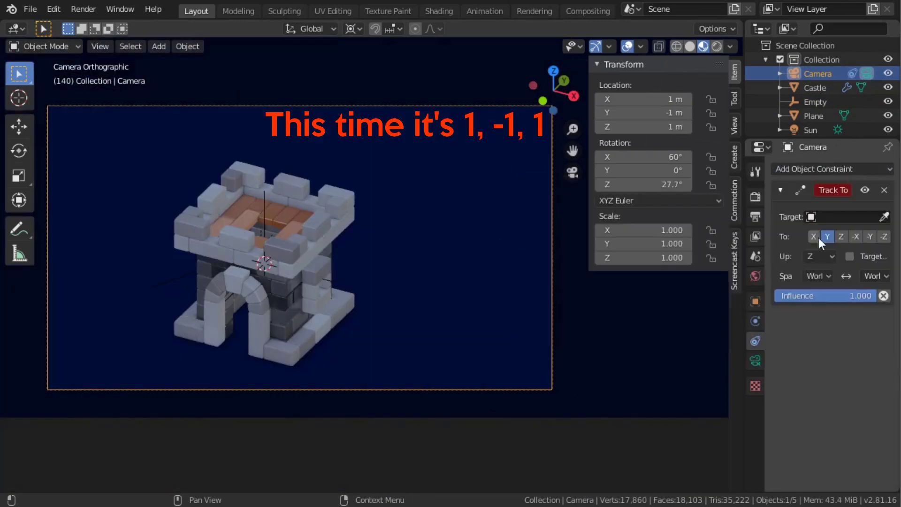
{"action": "left_click", "coordinate": [884, 216]}
{"action": "left_click", "coordinate": [811, 102]}
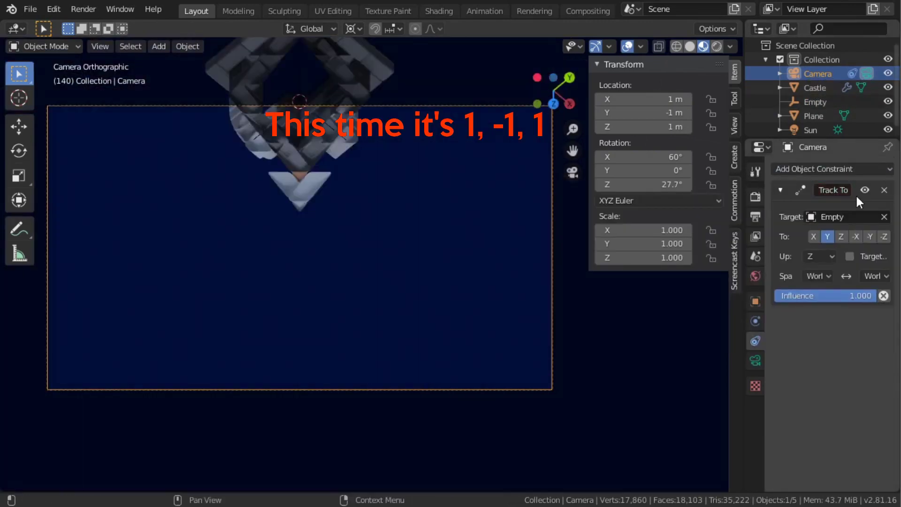
{"action": "left_click", "coordinate": [883, 237]}
{"action": "left_click", "coordinate": [830, 254]}
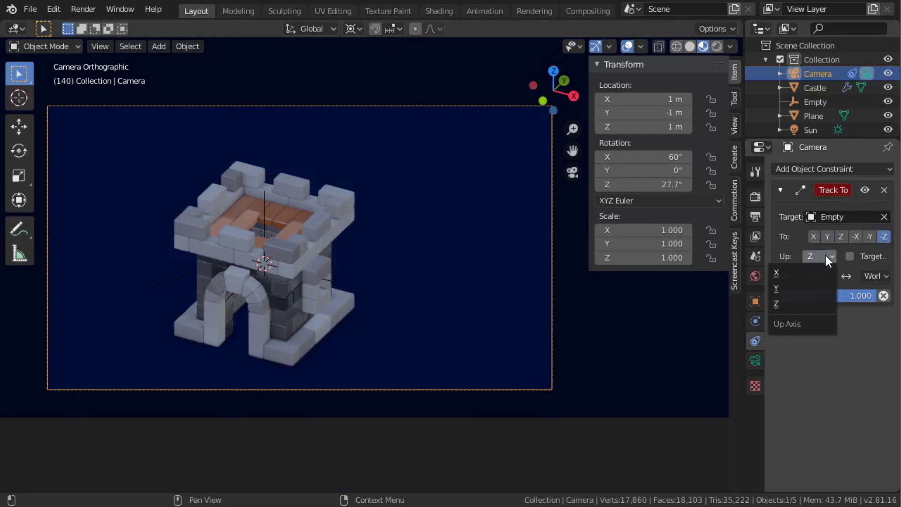
{"action": "left_click", "coordinate": [796, 289]}
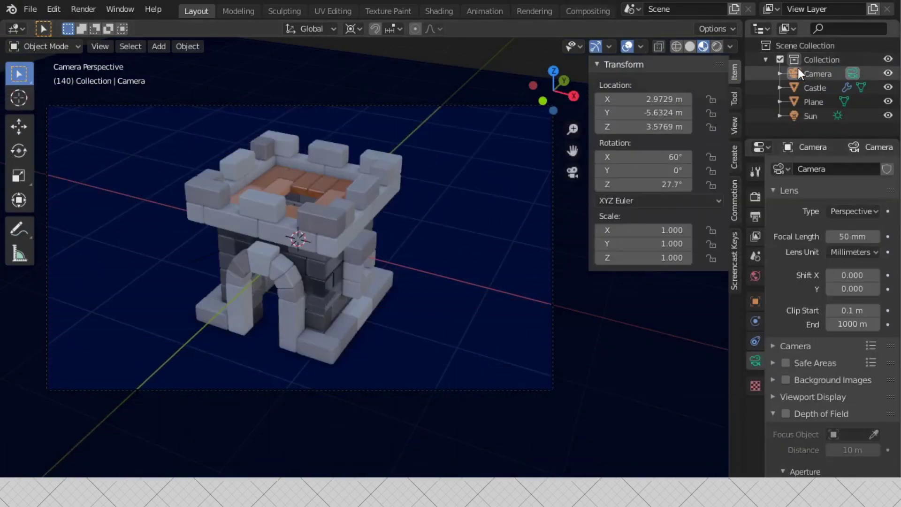
Move the camera to location 1, -1, 2
{"action": "left_click", "coordinate": [798, 71]}
{"action": "left_click", "coordinate": [638, 99]}
{"action": "type", "text": "1"}
{"action": "key", "text": "Tab"}
{"action": "type", "text": "-1"}
{"action": "key", "text": "Tab"}
{"action": "type", "text": "2"}
{"action": "key", "text": "Return"}
Add a Plain Axes Empty at the origin
{"action": "key", "text": "shift+a"}
{"action": "mouse_move", "coordinate": [294, 258]}
{"action": "left_click", "coordinate": [342, 258]}
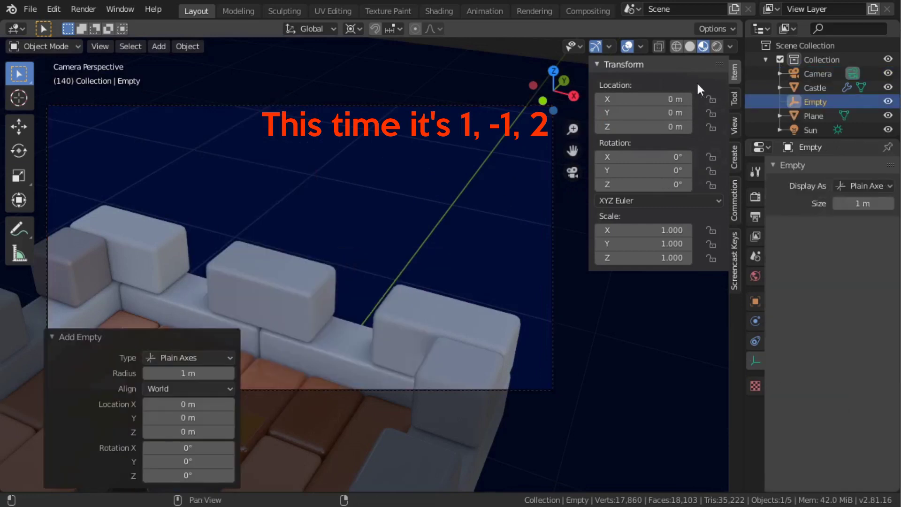
Switch the camera's lens type to Orthographic
{"action": "left_click", "coordinate": [818, 73]}
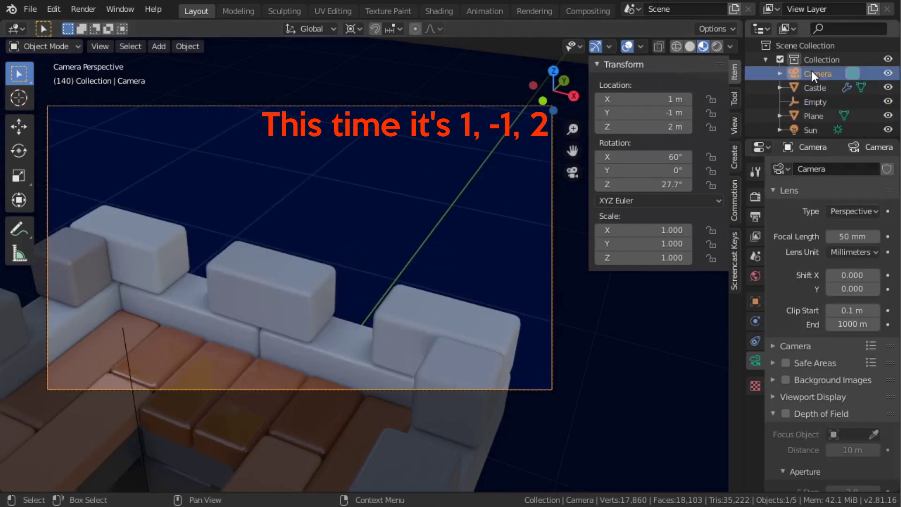
{"action": "left_click", "coordinate": [840, 211]}
{"action": "left_click", "coordinate": [807, 241]}
Add a Track To constraint targeting the Empty, To -Z, Up Y, with Target Z enabled
{"action": "left_click", "coordinate": [756, 341]}
{"action": "left_click", "coordinate": [812, 169]}
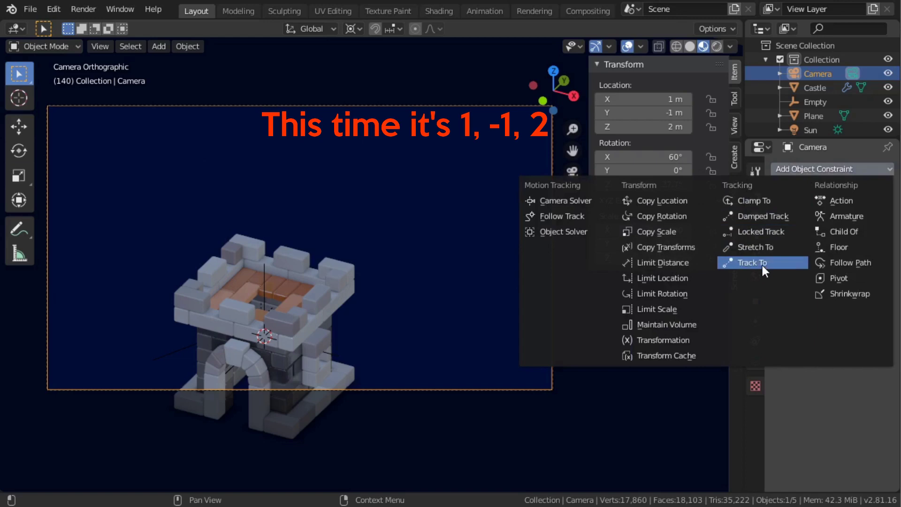
{"action": "left_click", "coordinate": [762, 263]}
{"action": "left_click", "coordinate": [884, 217]}
{"action": "left_click", "coordinate": [817, 104]}
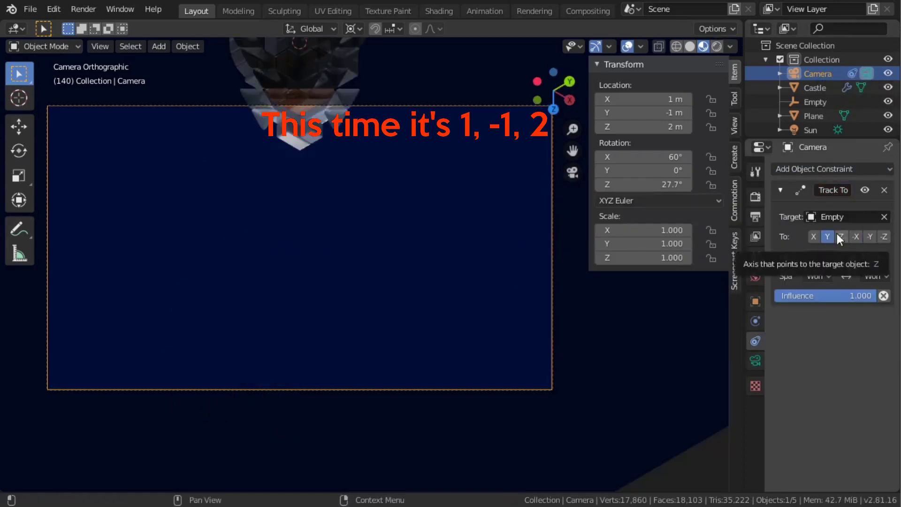
{"action": "left_click", "coordinate": [884, 236]}
{"action": "left_click", "coordinate": [817, 258]}
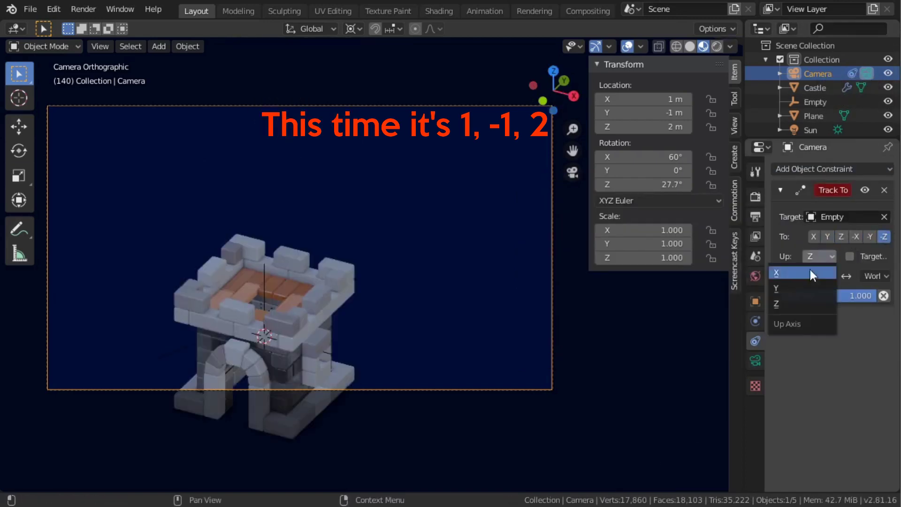
{"action": "left_click", "coordinate": [792, 294]}
{"action": "left_click", "coordinate": [849, 256]}
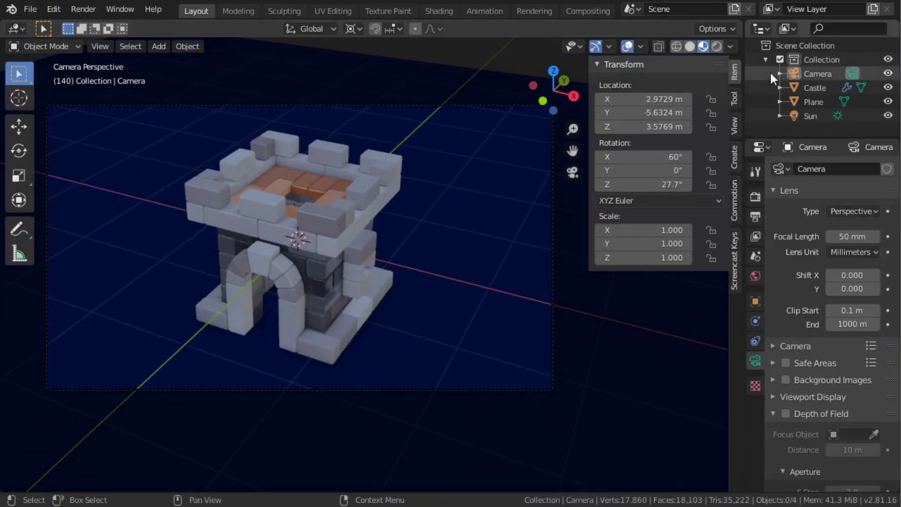
Move the camera to location 1, -2, 1
{"action": "left_click", "coordinate": [786, 75]}
{"action": "double_click", "coordinate": [659, 99]}
{"action": "type", "text": "1"}
{"action": "key", "text": "Tab"}
{"action": "type", "text": "-2"}
{"action": "key", "text": "Tab"}
{"action": "type", "text": "1"}
{"action": "key", "text": "Return"}
Add a Plain Axes Empty at the origin
{"action": "key", "text": "shift+a"}
{"action": "mouse_move", "coordinate": [492, 238]}
{"action": "left_click", "coordinate": [590, 240]}
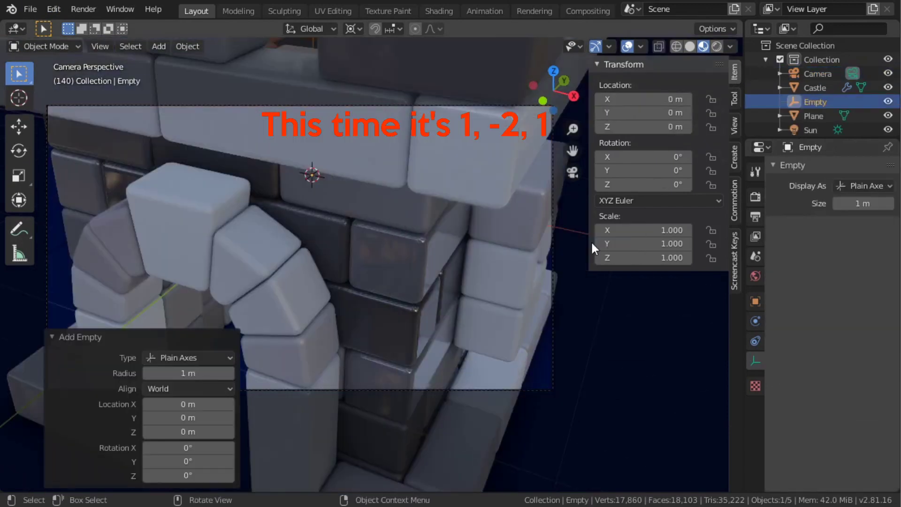
Switch the camera's lens type to Orthographic
{"action": "left_click", "coordinate": [810, 73]}
{"action": "left_click", "coordinate": [851, 211]}
{"action": "left_click", "coordinate": [830, 242]}
Add a Track To constraint targeting the Empty, To -Z, Up Y, with Target Z enabled
{"action": "left_click", "coordinate": [755, 341]}
{"action": "left_click", "coordinate": [826, 169]}
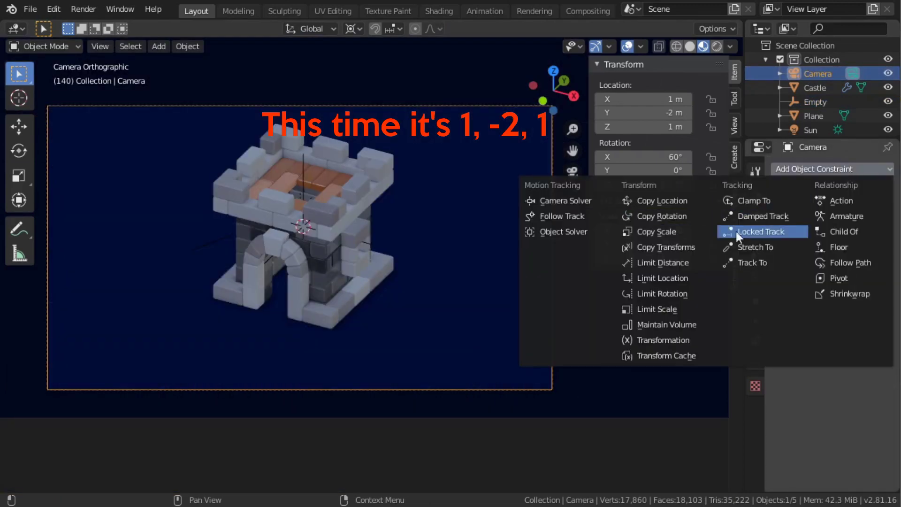
{"action": "left_click", "coordinate": [757, 258]}
{"action": "left_click", "coordinate": [885, 217]}
{"action": "left_click", "coordinate": [812, 103]}
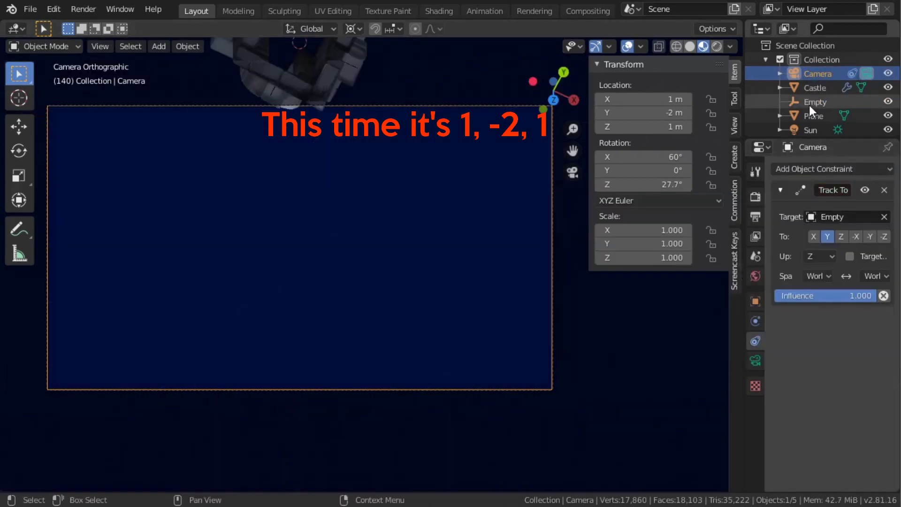
{"action": "left_click", "coordinate": [882, 236]}
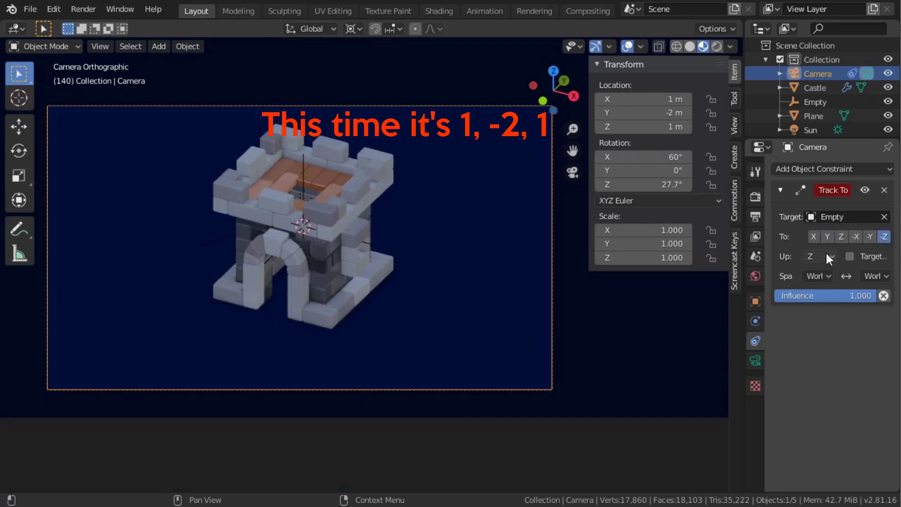
{"action": "left_click", "coordinate": [824, 254]}
{"action": "left_click", "coordinate": [793, 287]}
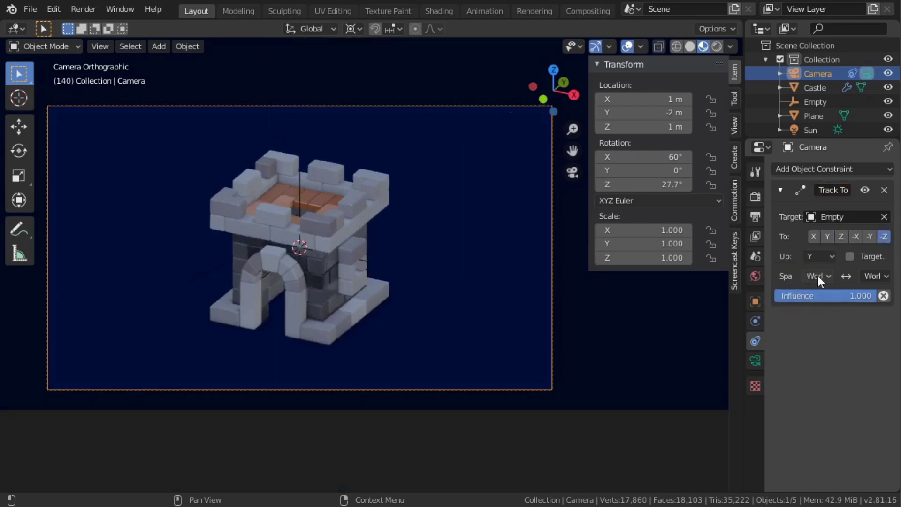
{"action": "left_click", "coordinate": [850, 256]}
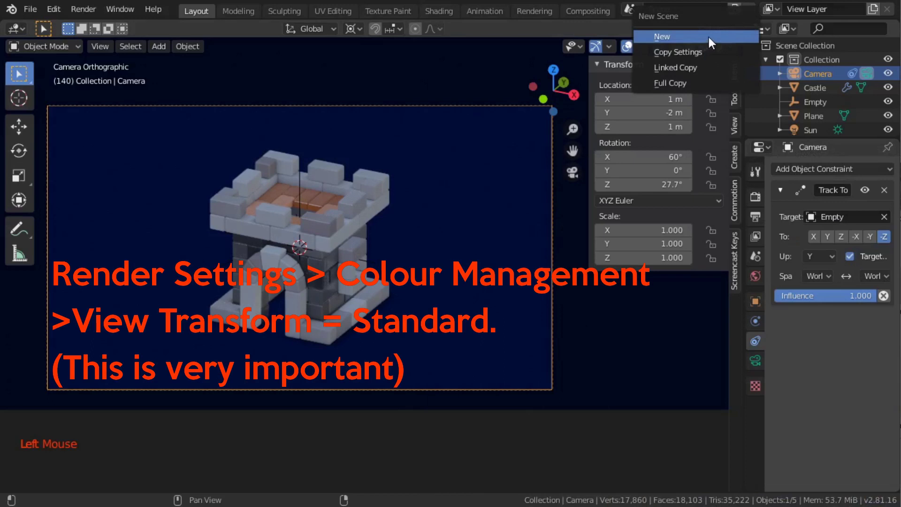
Create the empty scene Scene.001 and change its View Transform from Filmic to Standard
{"action": "left_click", "coordinate": [709, 36]}
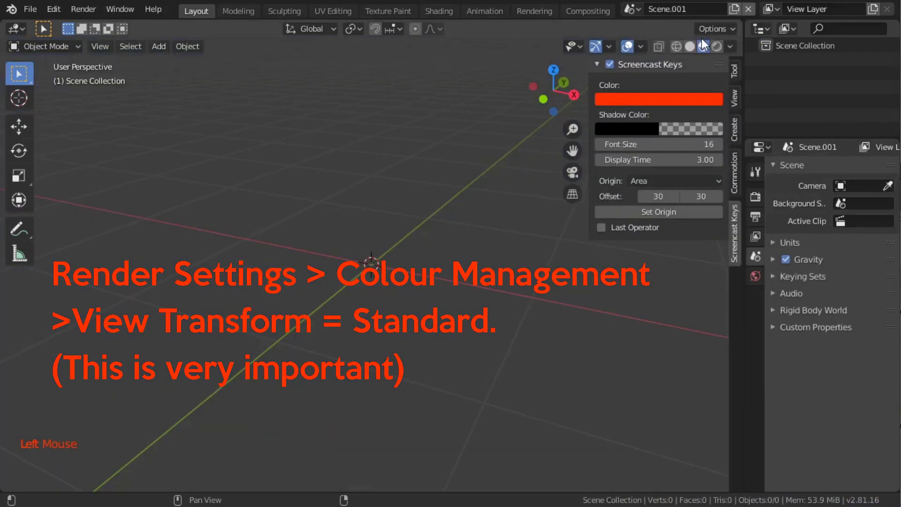
{"action": "left_click", "coordinate": [755, 197]}
{"action": "scroll", "coordinate": [816, 344], "scroll_direction": "down", "scroll_amount": 12}
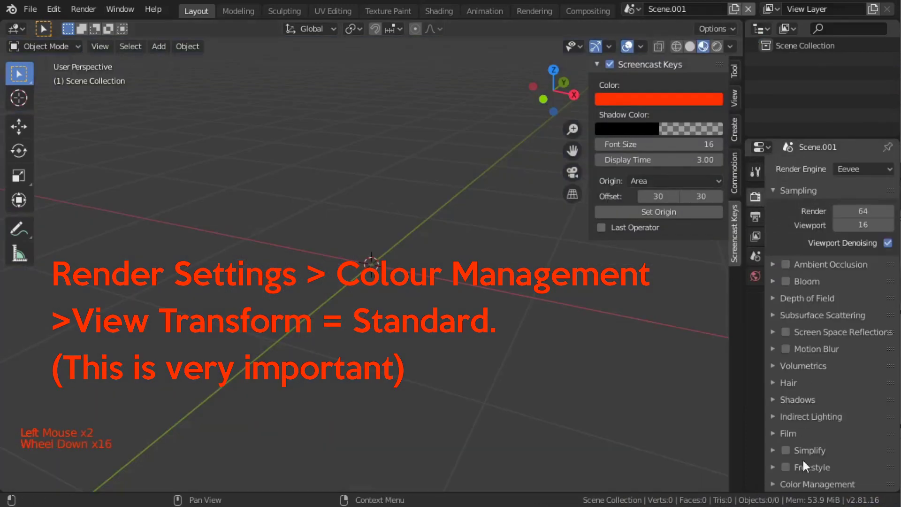
{"action": "left_click", "coordinate": [807, 483]}
{"action": "scroll", "coordinate": [806, 483], "scroll_direction": "down", "scroll_amount": 15}
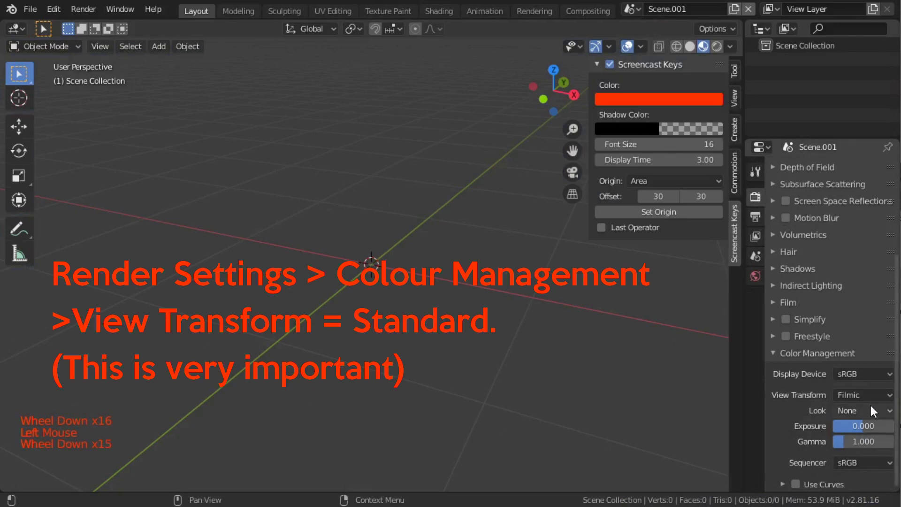
{"action": "left_click", "coordinate": [860, 390]}
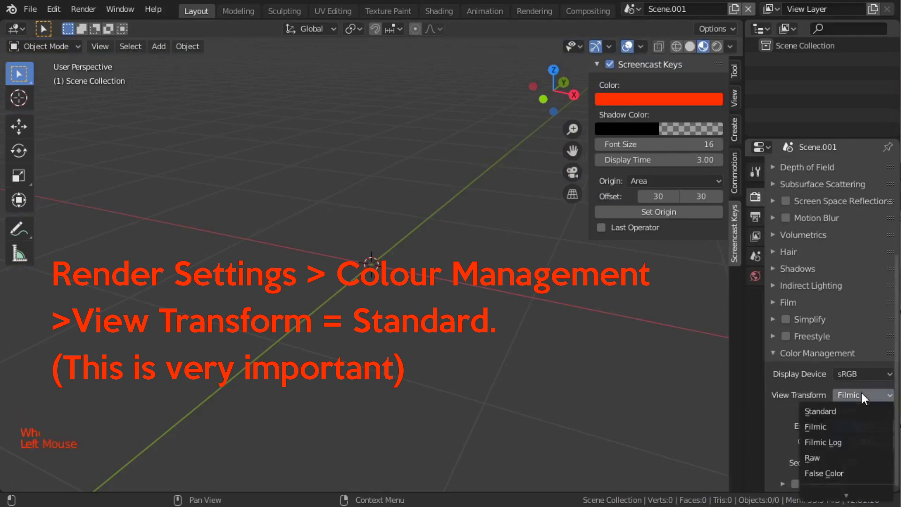
{"action": "left_click", "coordinate": [848, 406]}
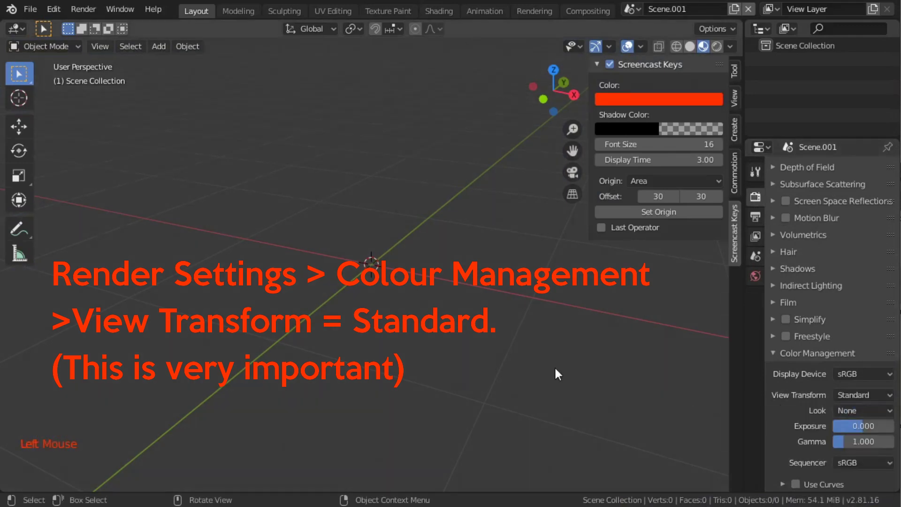
Add a new camera, raise it to Z 2 m, and clear its rotation
{"action": "key", "text": "shift+a"}
{"action": "left_click", "coordinate": [466, 243]}
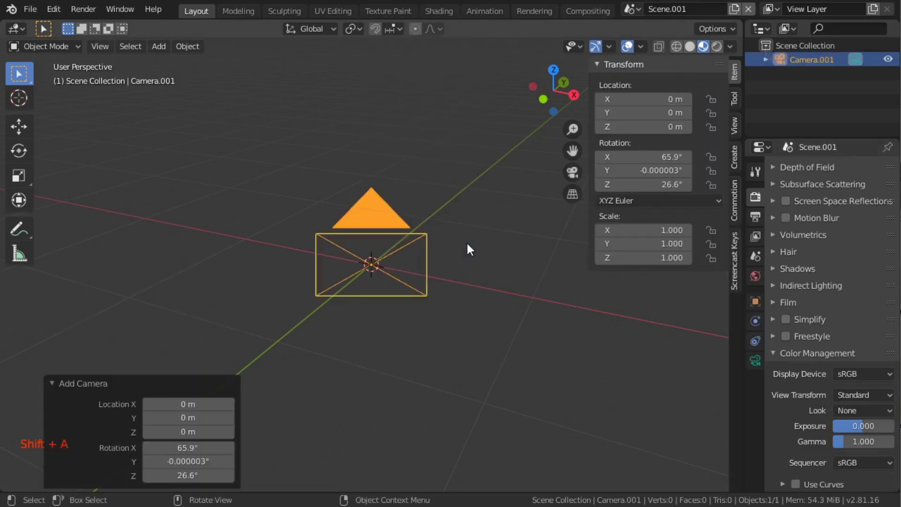
{"action": "left_click", "coordinate": [638, 127]}
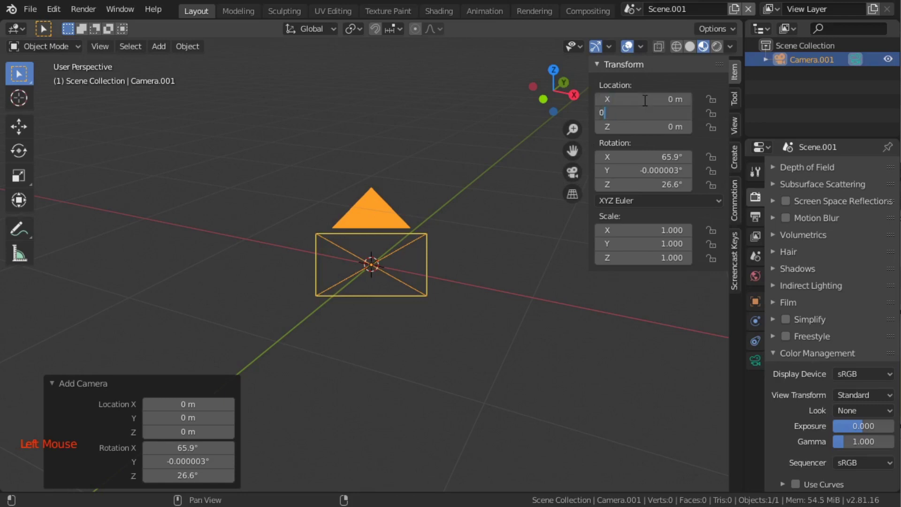
{"action": "type", "text": "2"}
{"action": "key", "text": "Return"}
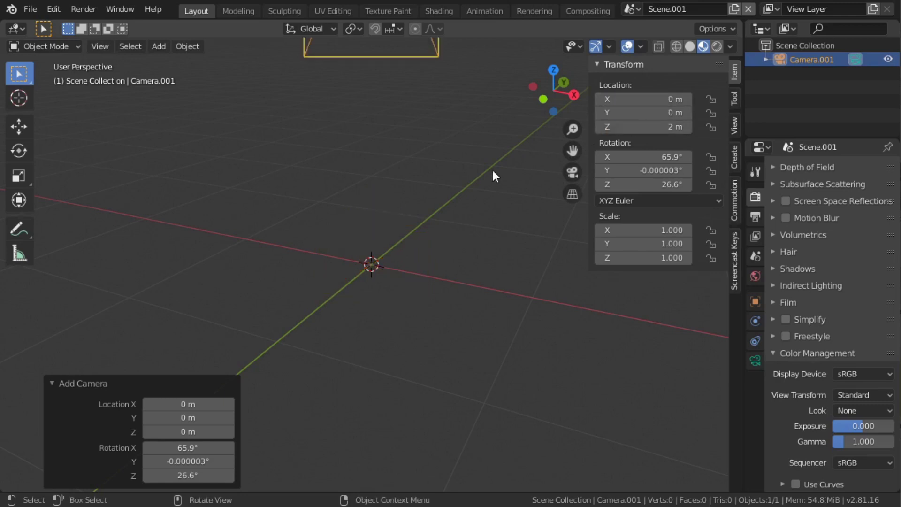
{"action": "key", "text": "alt+r"}
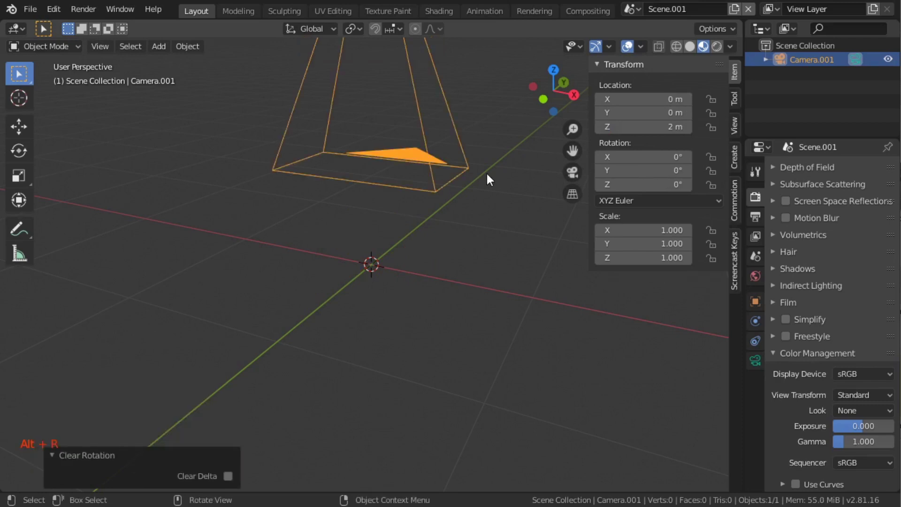
Make the camera orthographic with an orthographic scale of 1.6
{"action": "left_click", "coordinate": [754, 361]}
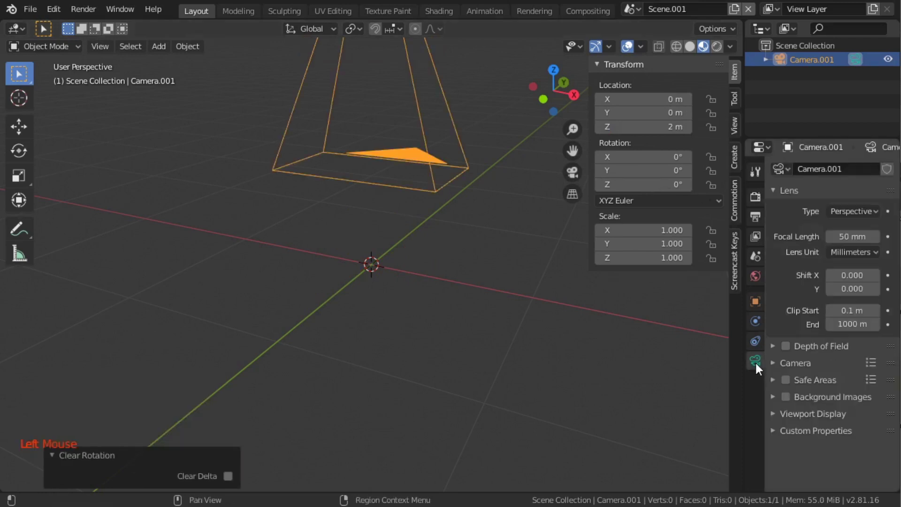
{"action": "left_click", "coordinate": [844, 210]}
{"action": "left_click", "coordinate": [835, 244]}
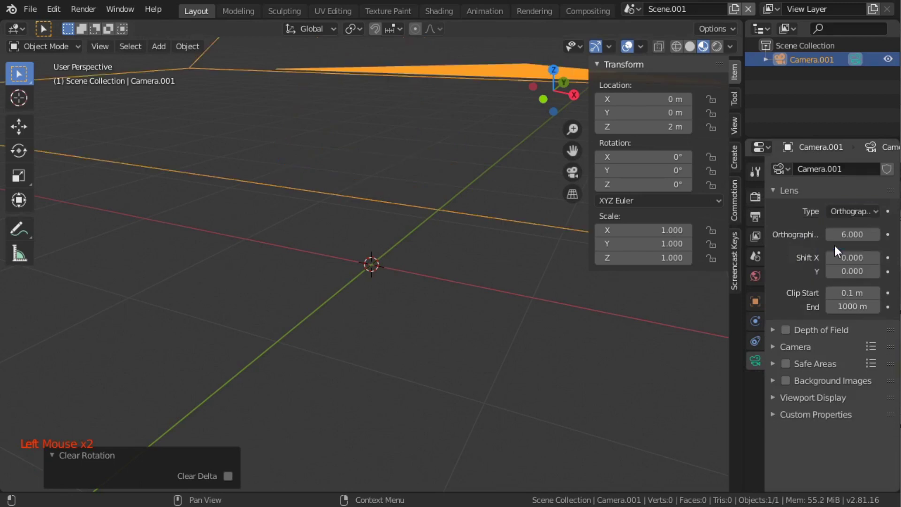
{"action": "left_click", "coordinate": [836, 239]}
{"action": "type", "text": "1.6"}
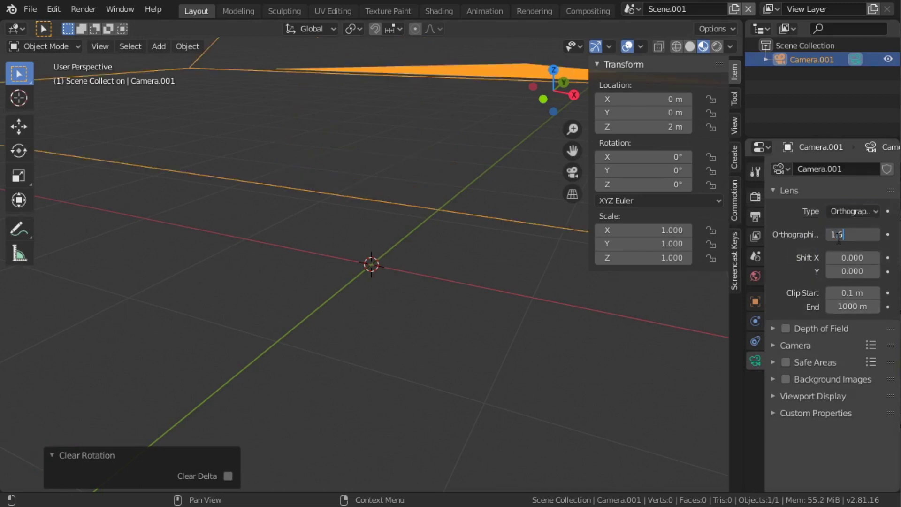
{"action": "key", "text": "Return"}
{"action": "key", "text": "shift+a"}
Add a plane at the origin and set its dimensions to X 1.6 m, Y 0.9 m
{"action": "mouse_move", "coordinate": [400, 126]}
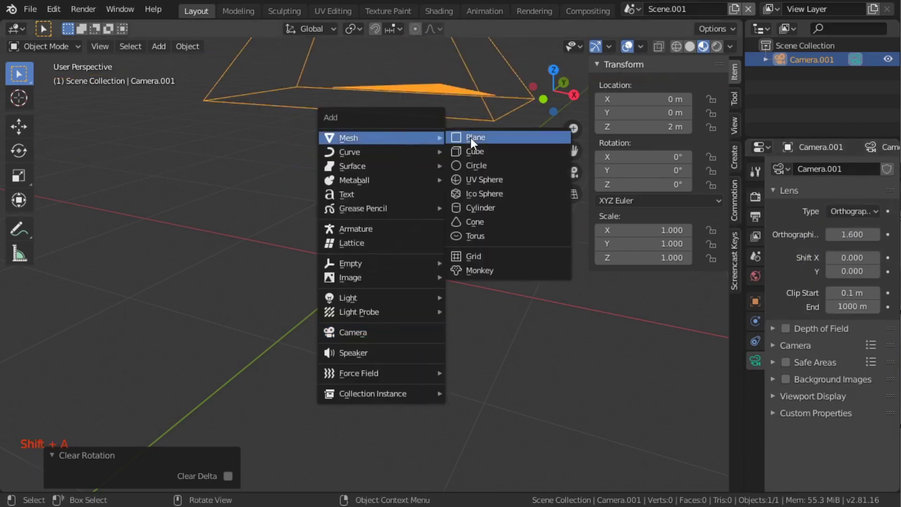
{"action": "left_click", "coordinate": [471, 137]}
{"action": "left_click", "coordinate": [670, 288]}
{"action": "type", "text": "1"}
{"action": "key", "text": "ctrl+z"}
{"action": "type", "text": ".6"}
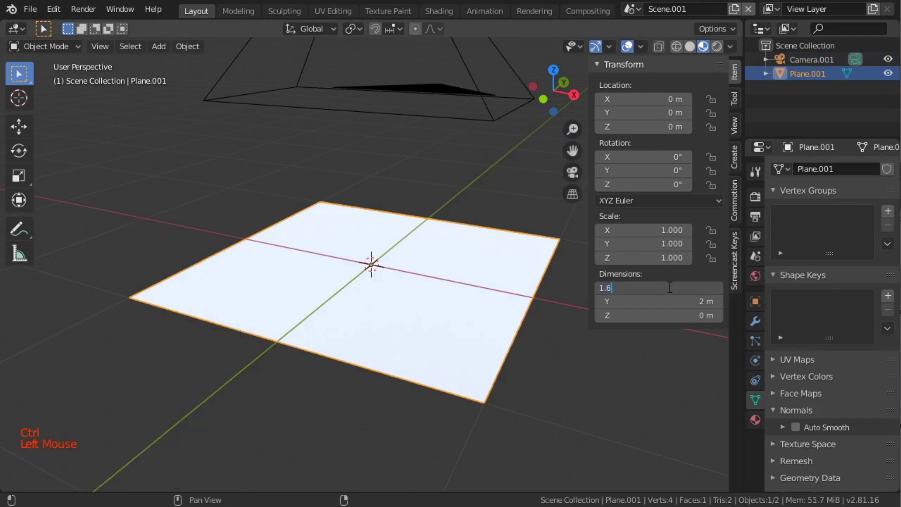
{"action": "key", "text": "Tab"}
{"action": "key", "text": "BackSpace"}
{"action": "type", "text": ".9"}
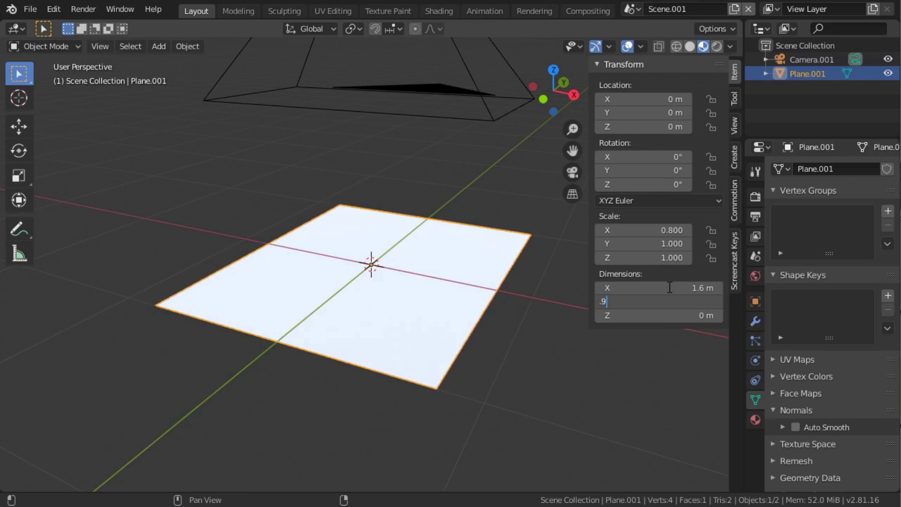
{"action": "key", "text": "Return"}
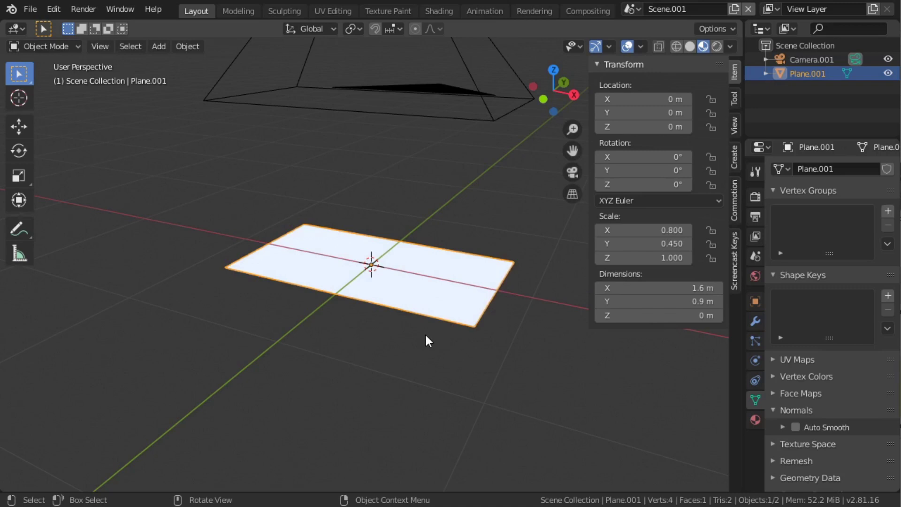
Switch to camera view and give the plane a new material with an Emission shader
{"action": "key", "text": "KP_0"}
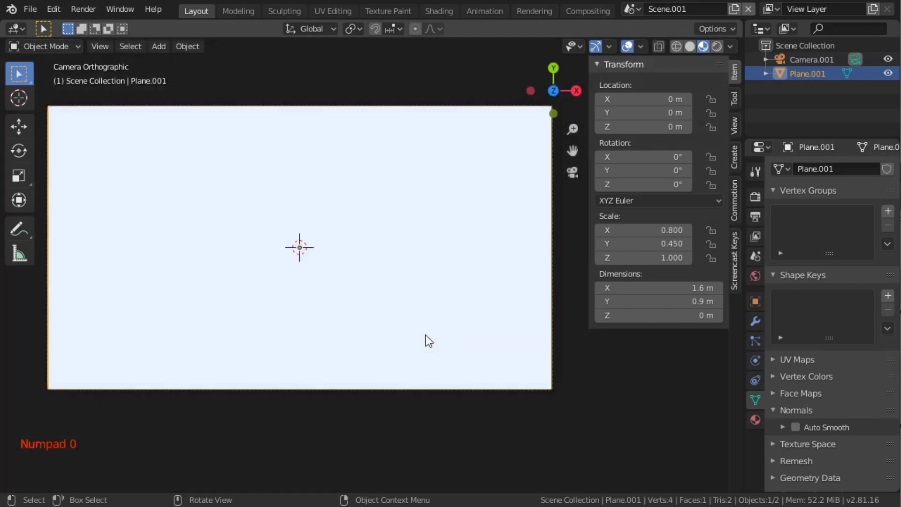
{"action": "left_click", "coordinate": [703, 47]}
{"action": "left_click", "coordinate": [755, 419]}
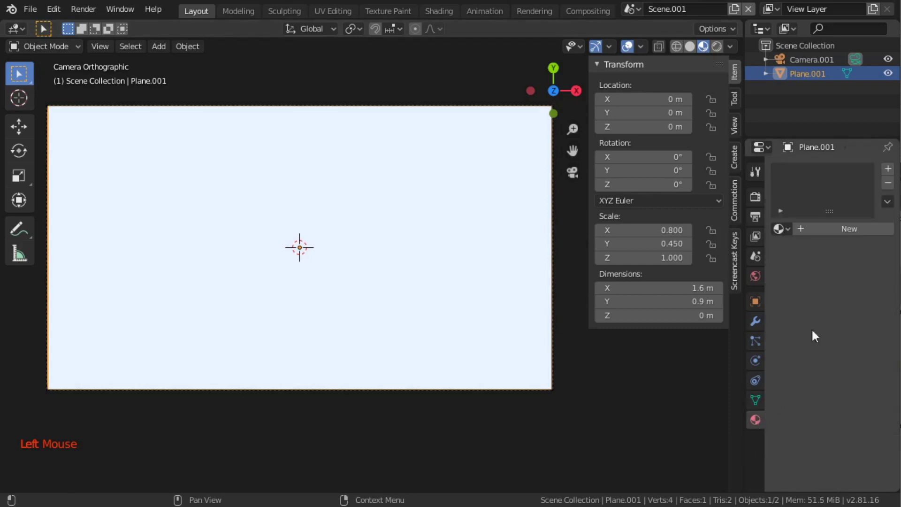
{"action": "left_click", "coordinate": [821, 228]}
{"action": "left_click", "coordinate": [829, 285]}
{"action": "left_click", "coordinate": [733, 33]}
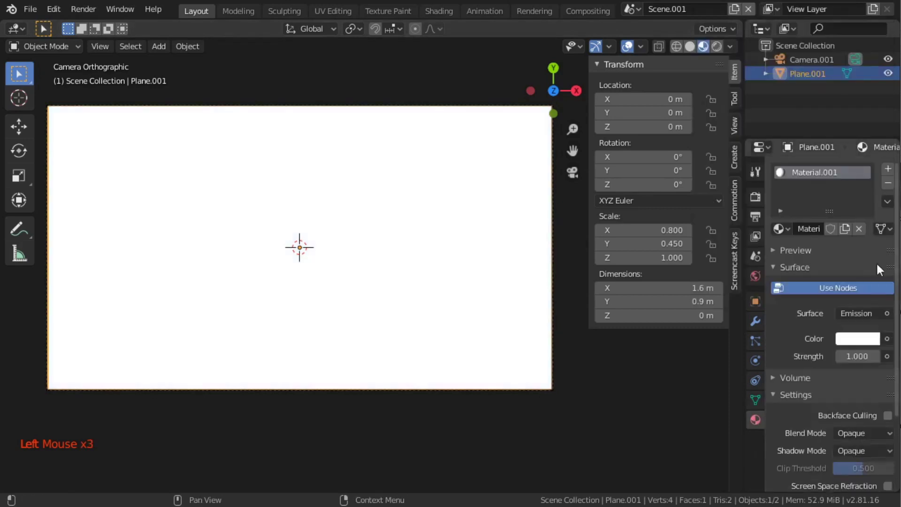
Drive the emission colour with an Image Texture loading cab_off.png
{"action": "left_click", "coordinate": [887, 338]}
{"action": "left_click", "coordinate": [612, 229]}
{"action": "left_click_drag", "start_coordinate": [743, 338], "coordinate": [678, 336]}
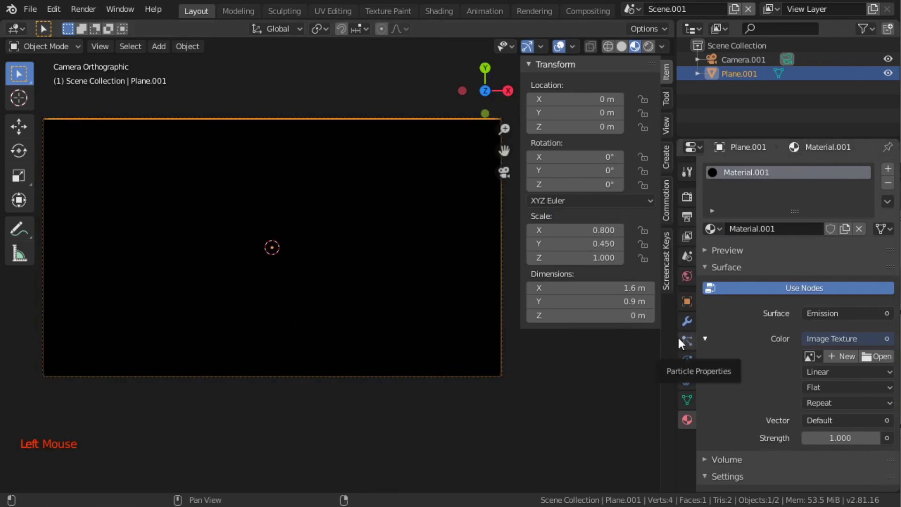
{"action": "left_click", "coordinate": [872, 355]}
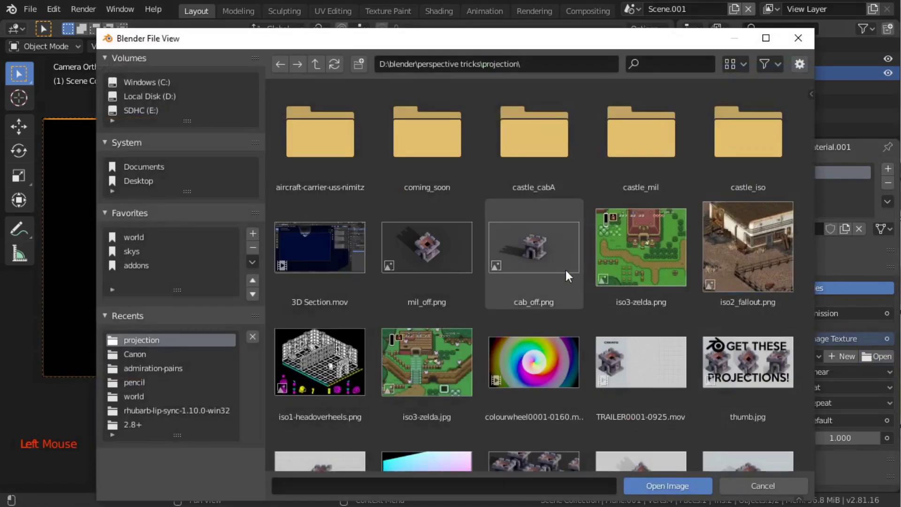
{"action": "left_click", "coordinate": [544, 250]}
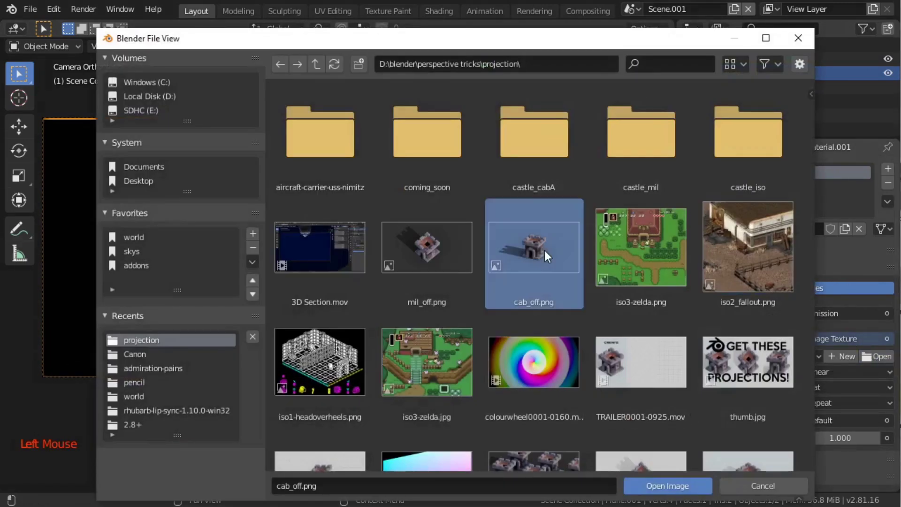
{"action": "left_click", "coordinate": [658, 486]}
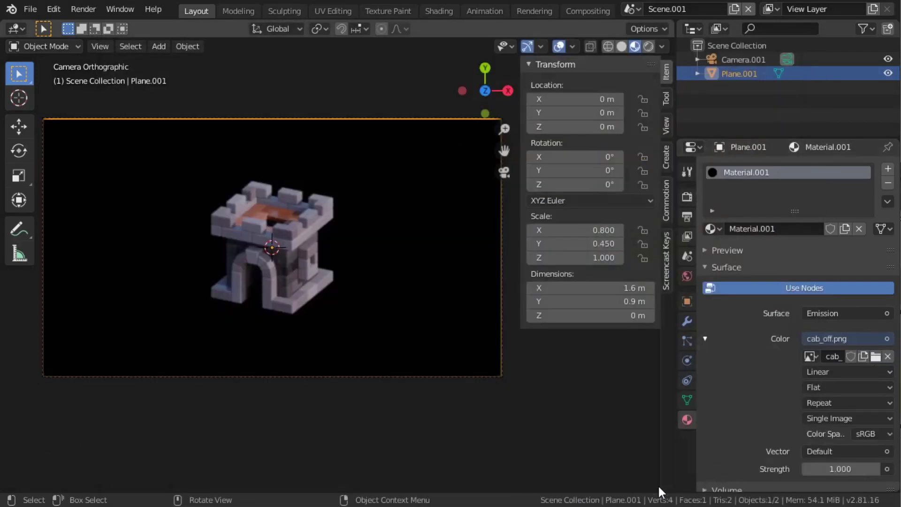
In Edit Mode, select the plane's top and bottom edges with pivot set to Individual Origins
{"action": "key", "text": "Tab"}
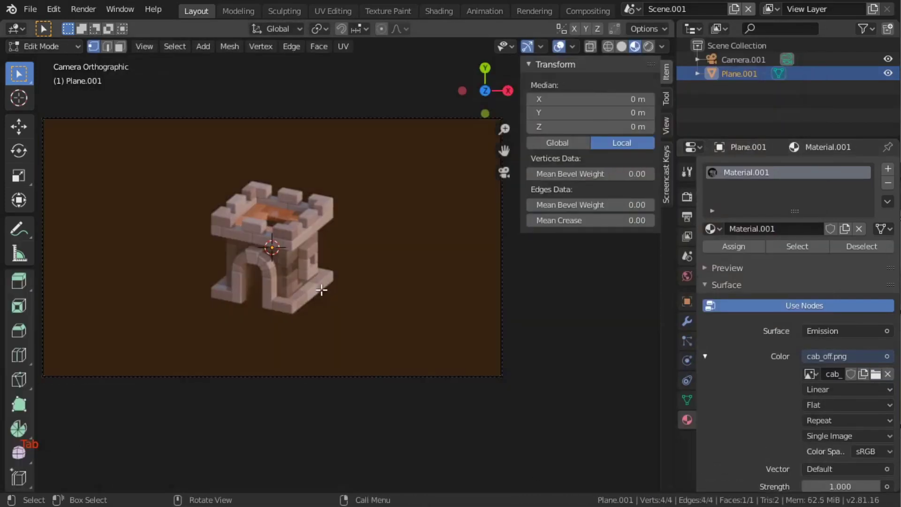
{"action": "left_click", "coordinate": [108, 47]}
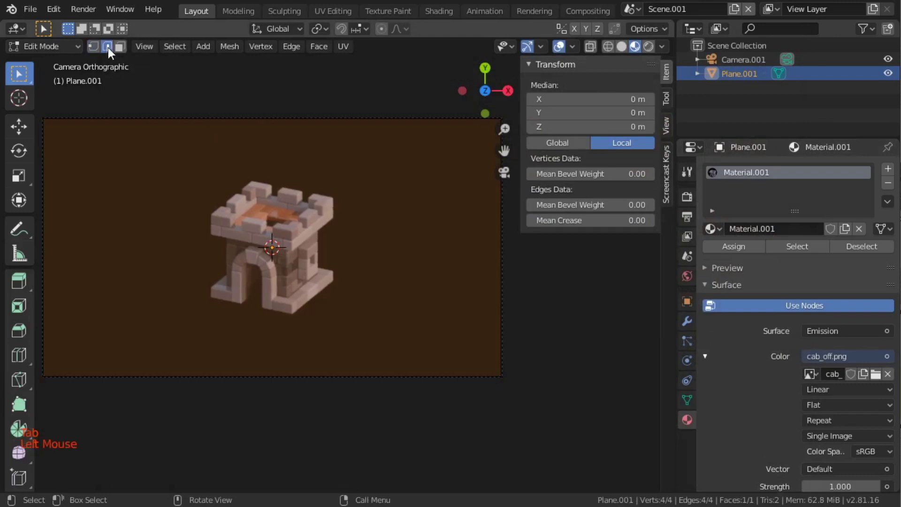
{"action": "left_click", "coordinate": [204, 117]}
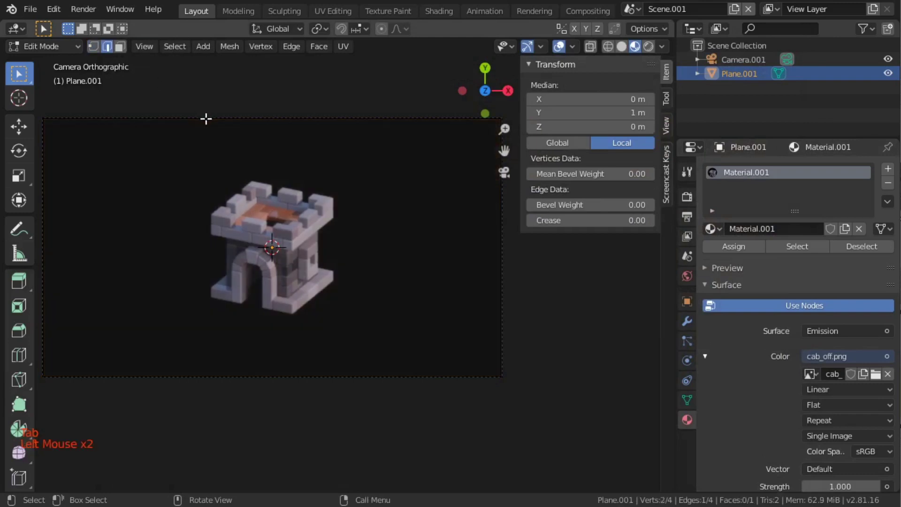
{"action": "left_click", "coordinate": [314, 26]}
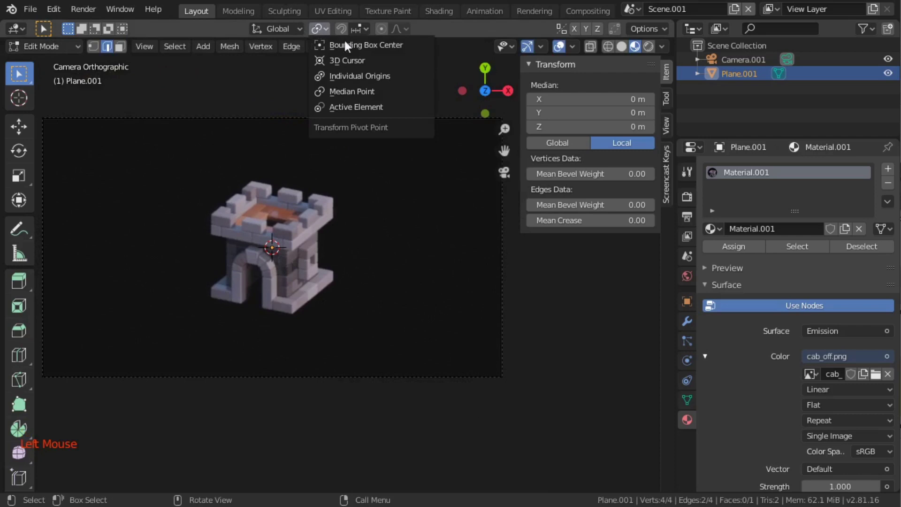
{"action": "left_click", "coordinate": [353, 76]}
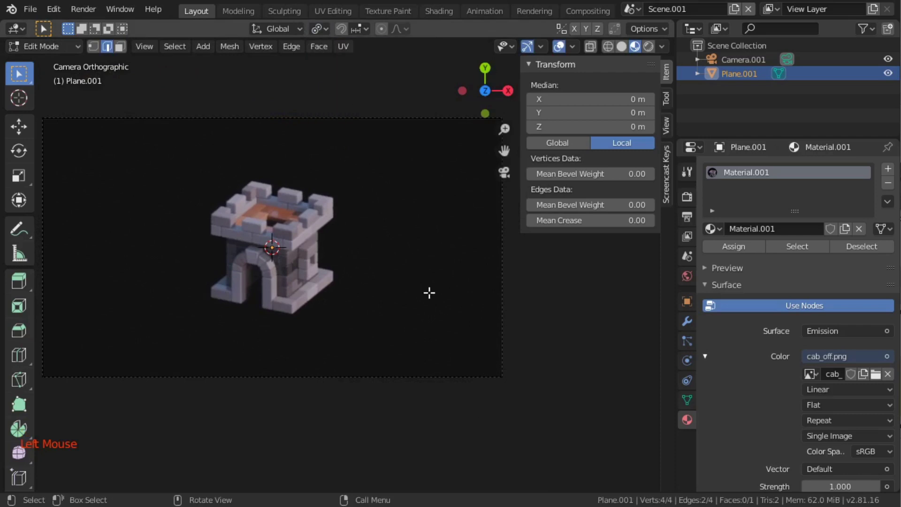
Rotate the selected edges by -11.8° about their own centres
{"action": "key", "text": "r"}
{"action": "key", "text": "z"}
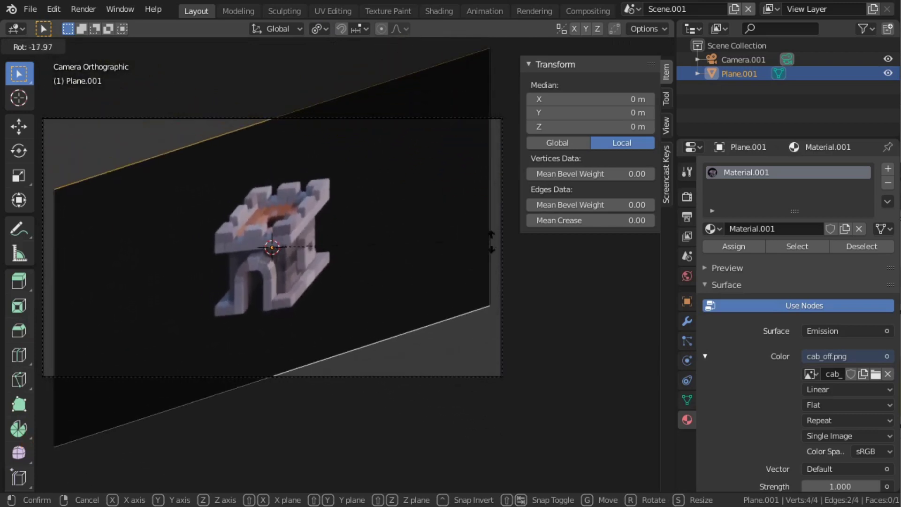
{"action": "right_click", "coordinate": [461, 220]}
{"action": "key", "text": "r"}
{"action": "key", "text": "minus"}
{"action": "key", "text": "1"}
{"action": "key", "text": "1"}
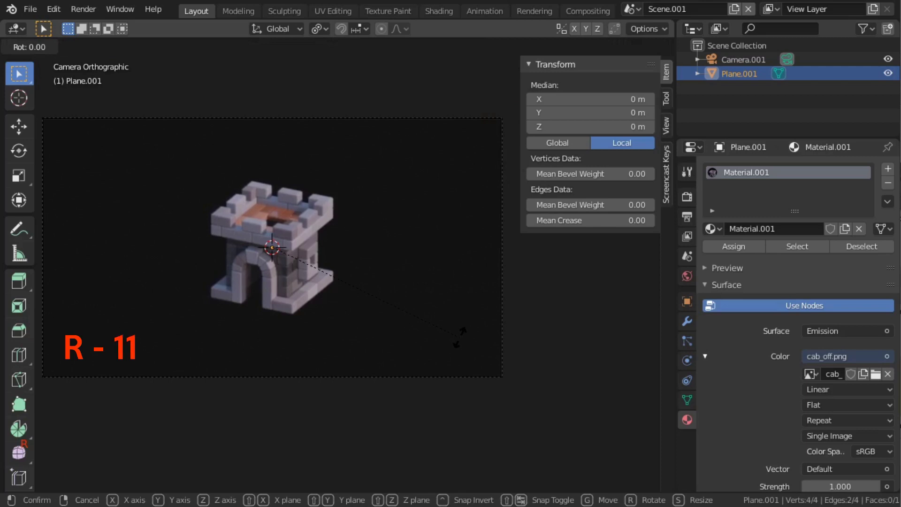
{"action": "key", "text": "period"}
{"action": "key", "text": "8"}
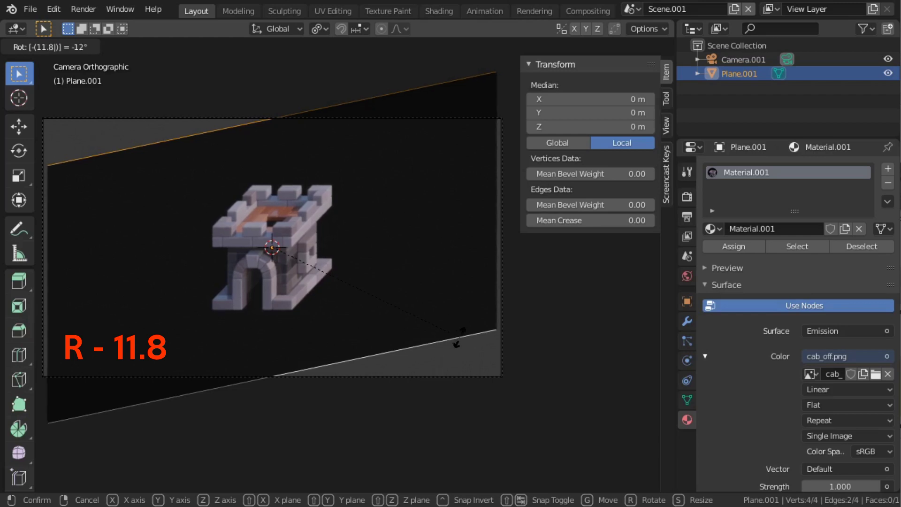
{"action": "key", "text": "Return"}
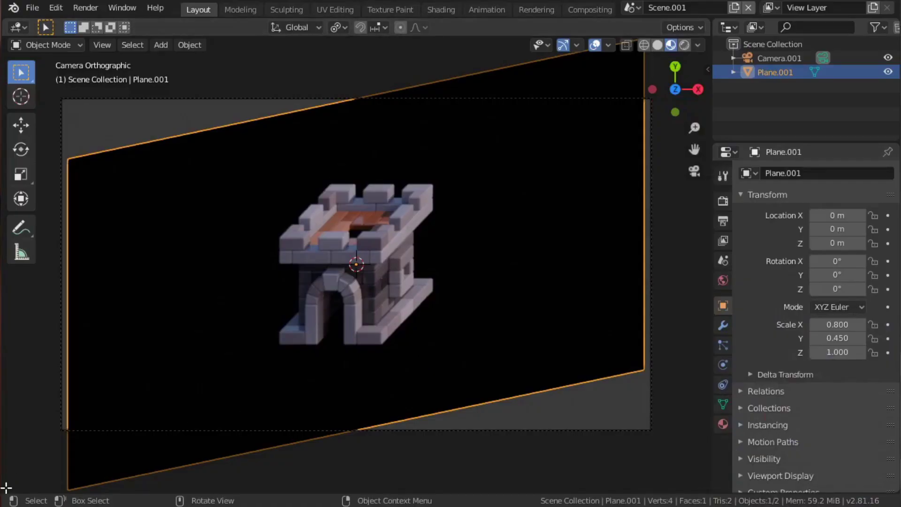
Split a Shader Editor area below the viewport that shows the material's node tree
{"action": "left_click_drag", "start_coordinate": [5, 488], "coordinate": [19, 296]}
{"action": "left_click", "coordinate": [18, 304]}
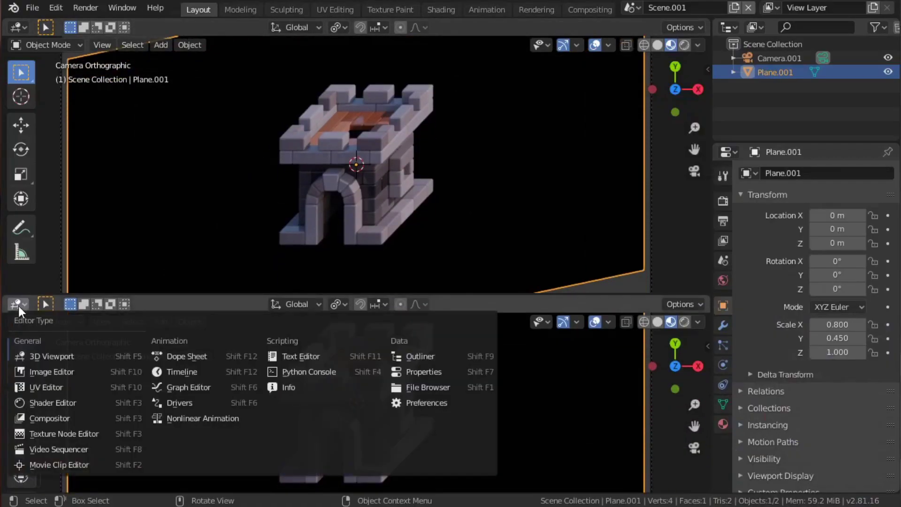
{"action": "left_click", "coordinate": [62, 399]}
{"action": "scroll", "coordinate": [283, 415], "scroll_direction": "up", "scroll_amount": 4}
{"action": "scroll", "coordinate": [268, 415], "scroll_direction": "up", "scroll_amount": 8}
{"action": "middle_click_drag", "start_coordinate": [269, 415], "coordinate": [226, 359]}
Select the cab_off.png, Emission and Material Output nodes in turn to inspect the tree
{"action": "left_click", "coordinate": [214, 359]}
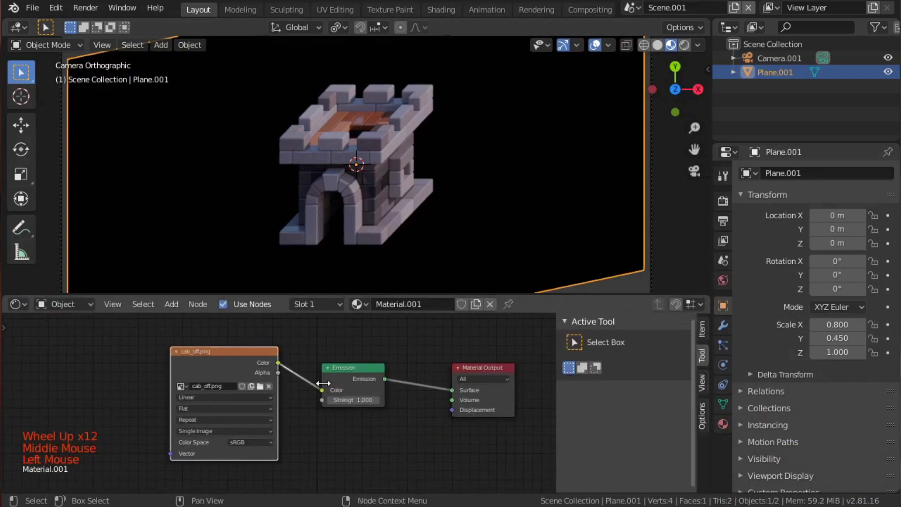
{"action": "left_click", "coordinate": [349, 378]}
{"action": "left_click", "coordinate": [496, 374]}
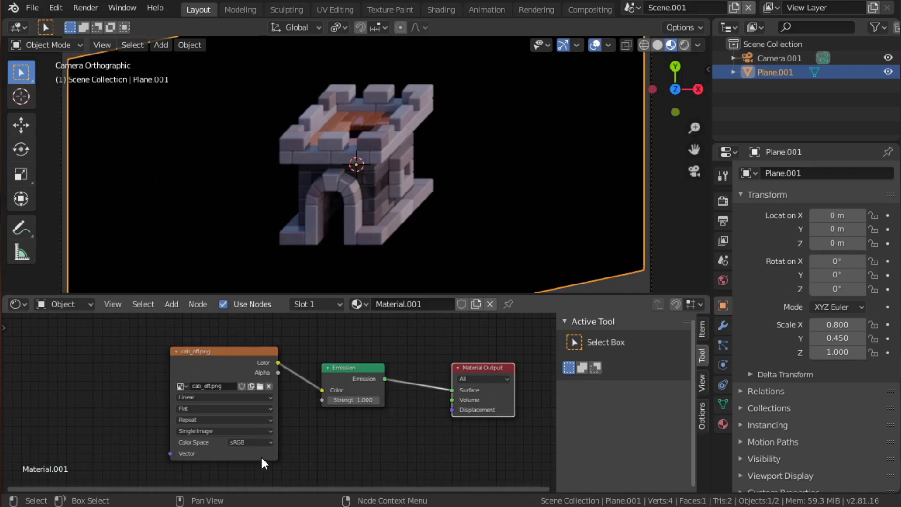
{"action": "middle_click_drag", "start_coordinate": [260, 455], "coordinate": [285, 457]}
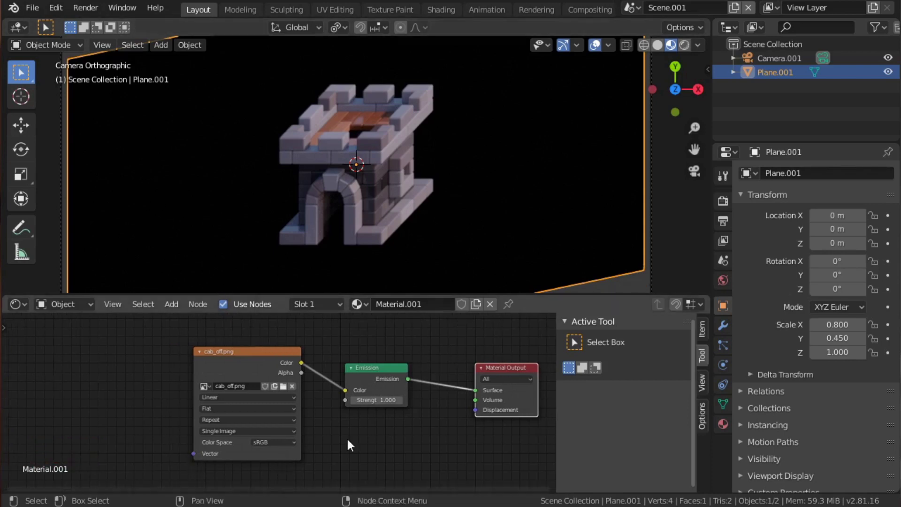
{"action": "left_click", "coordinate": [230, 353]}
{"action": "middle_click_drag", "start_coordinate": [45, 419], "coordinate": [68, 410]}
Add a Texture Coordinate node and wire its UV output into cab_off.png's Vector input
{"action": "key", "text": "shift+a"}
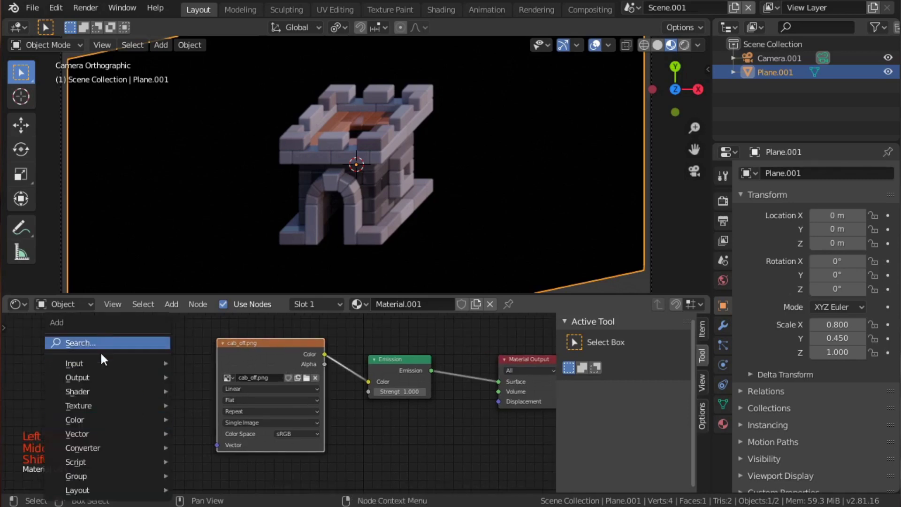
{"action": "left_click", "coordinate": [100, 349]}
{"action": "type", "text": "tex"}
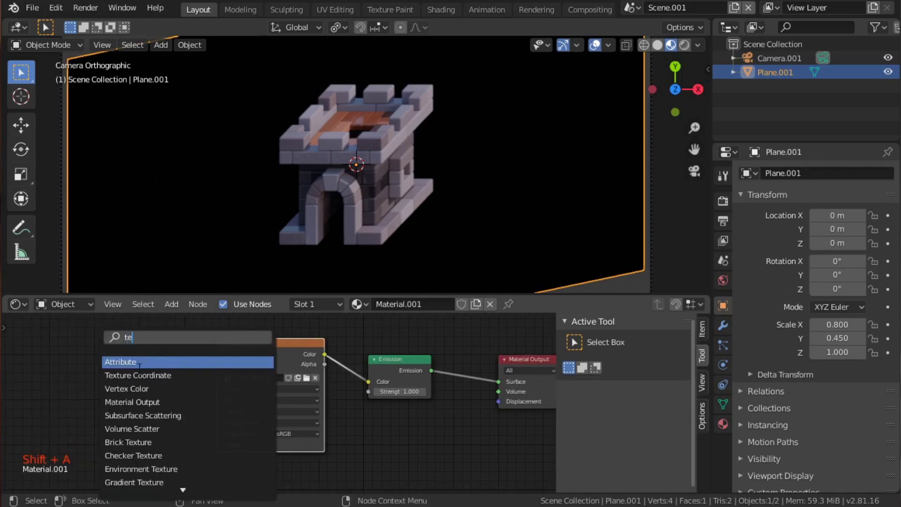
{"action": "left_click", "coordinate": [141, 372]}
{"action": "left_click", "coordinate": [85, 348]}
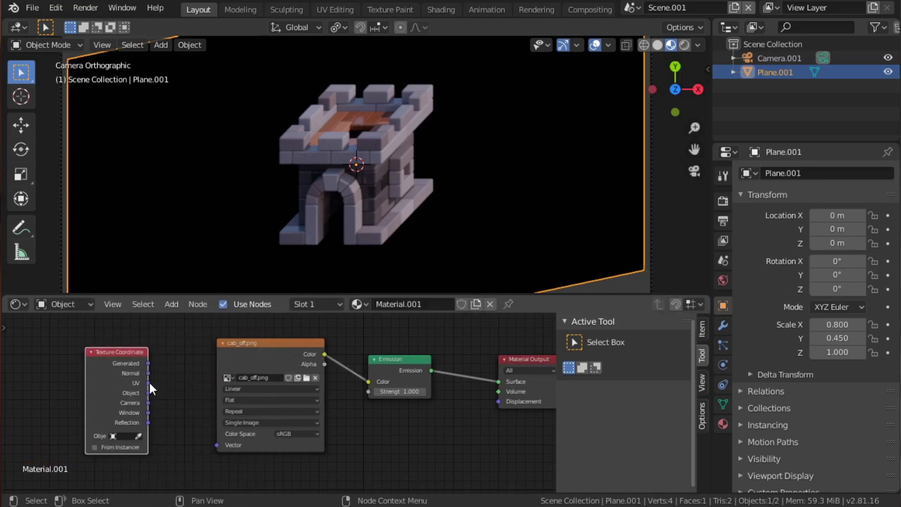
{"action": "left_click_drag", "start_coordinate": [148, 383], "coordinate": [220, 444]}
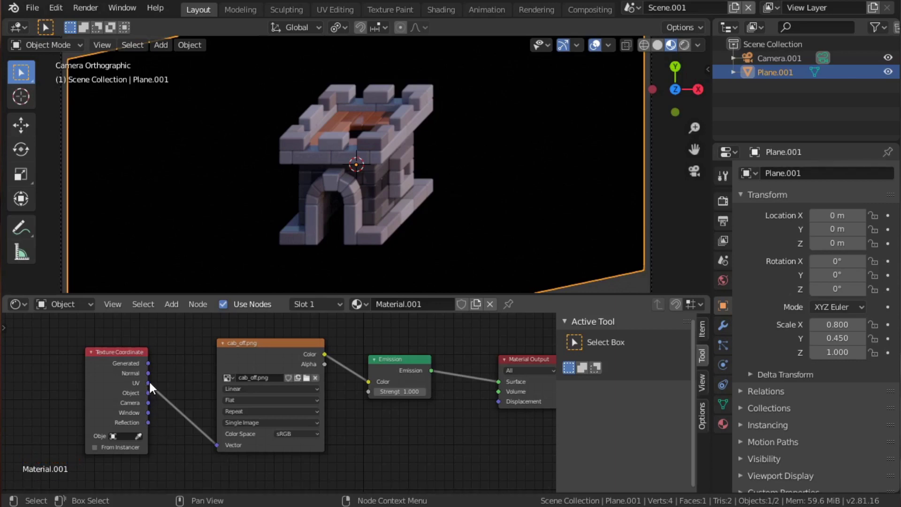
Link the Texture Coordinate UV output straight into the Emission node's Color input
{"action": "left_click_drag", "start_coordinate": [148, 382], "coordinate": [373, 384]}
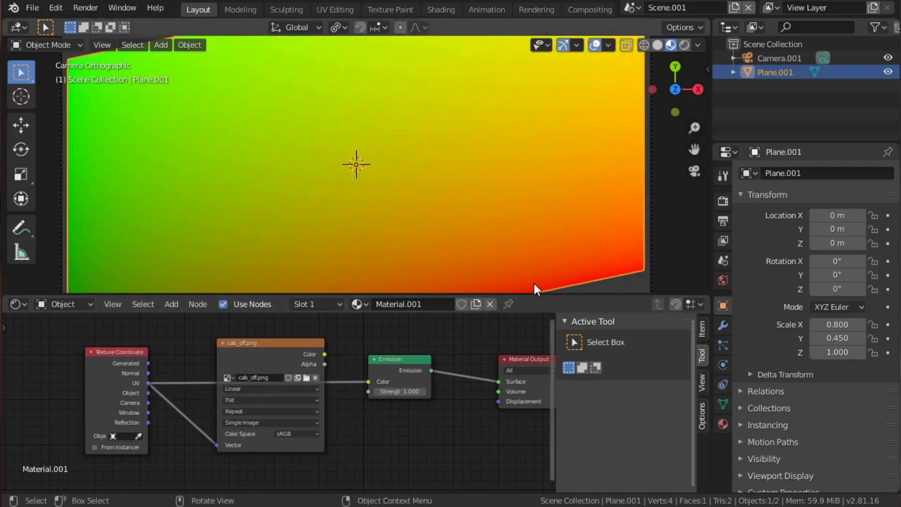
{"action": "scroll", "coordinate": [535, 237], "scroll_direction": "down", "scroll_amount": 3}
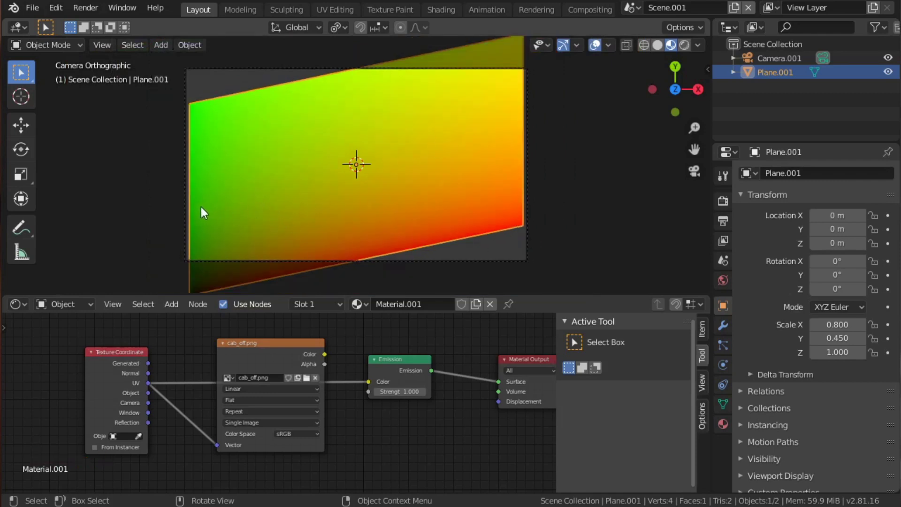
{"action": "scroll", "coordinate": [207, 287], "scroll_direction": "down", "scroll_amount": 1}
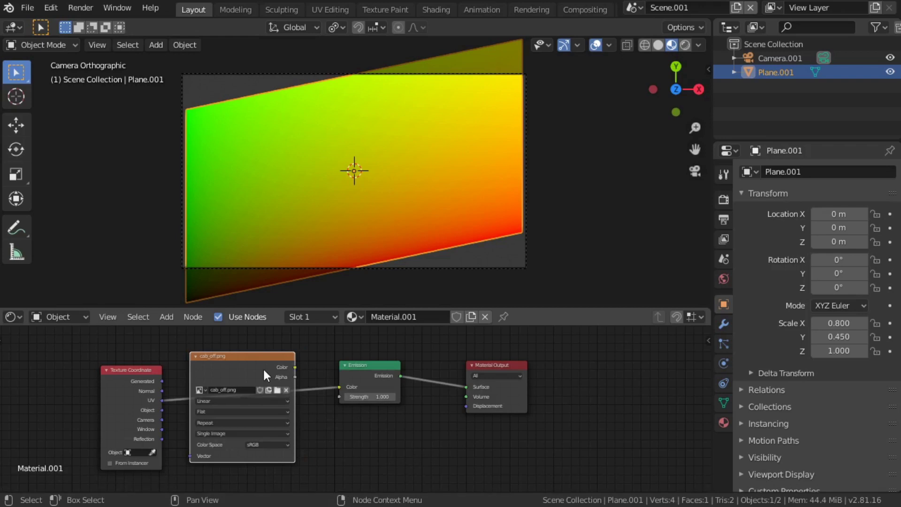
Move the castle image node down and insert a MixRGB node into the UV-to-Emission link
{"action": "left_click_drag", "start_coordinate": [262, 367], "coordinate": [278, 442]}
{"action": "key", "text": "shift+a"}
{"action": "left_click", "coordinate": [232, 338]}
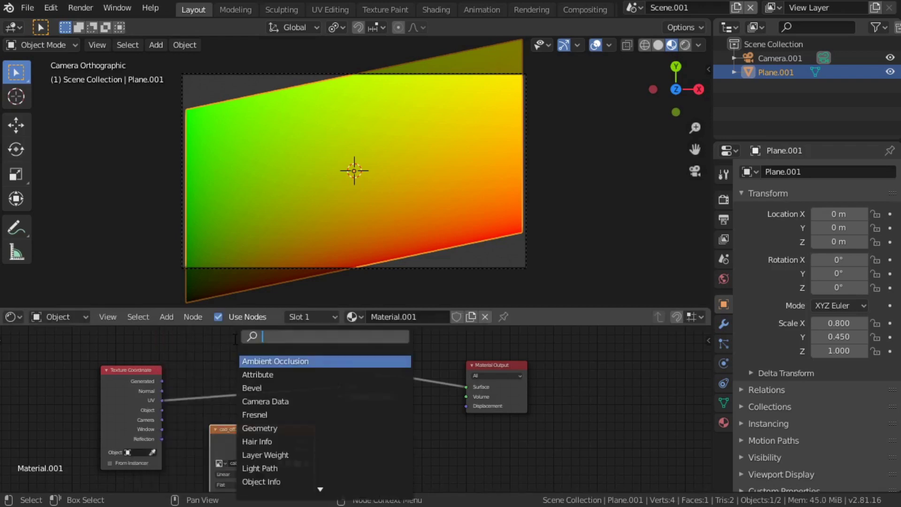
{"action": "type", "text": "mi"}
{"action": "key", "text": "Down"}
{"action": "key", "text": "Down"}
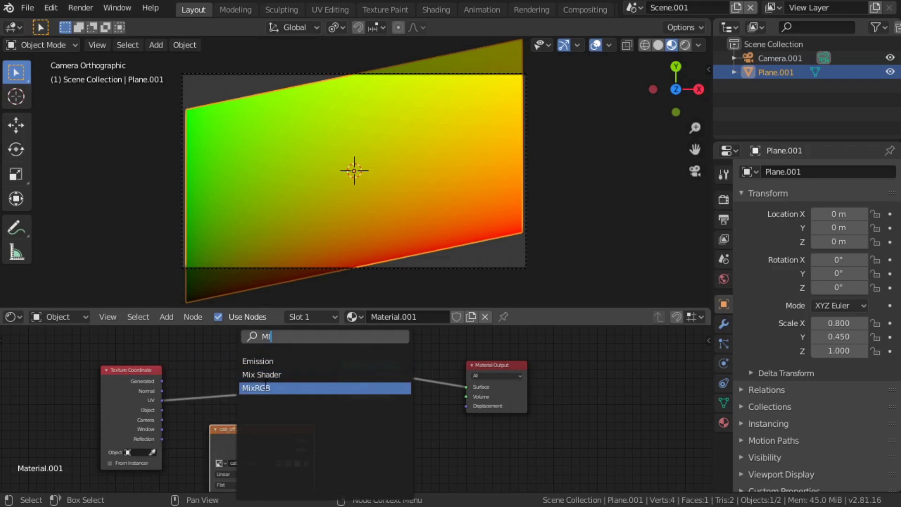
{"action": "key", "text": "Return"}
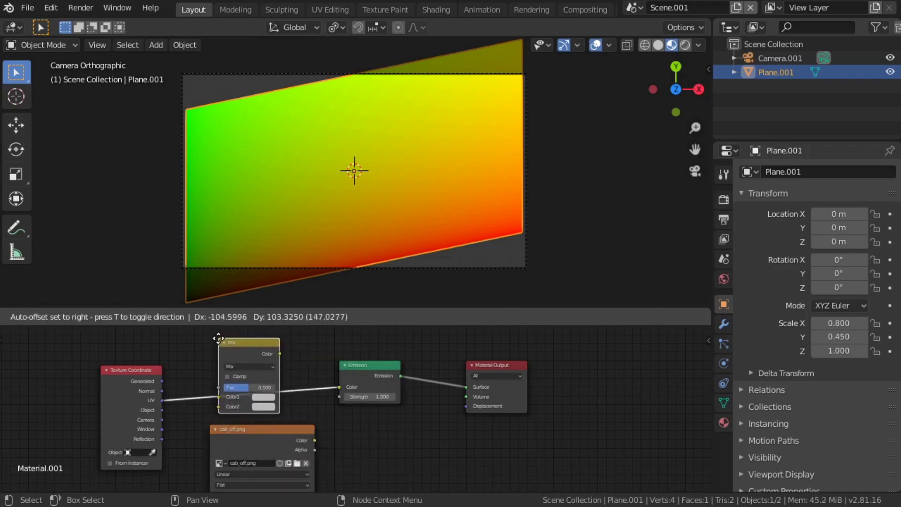
{"action": "left_click", "coordinate": [223, 342]}
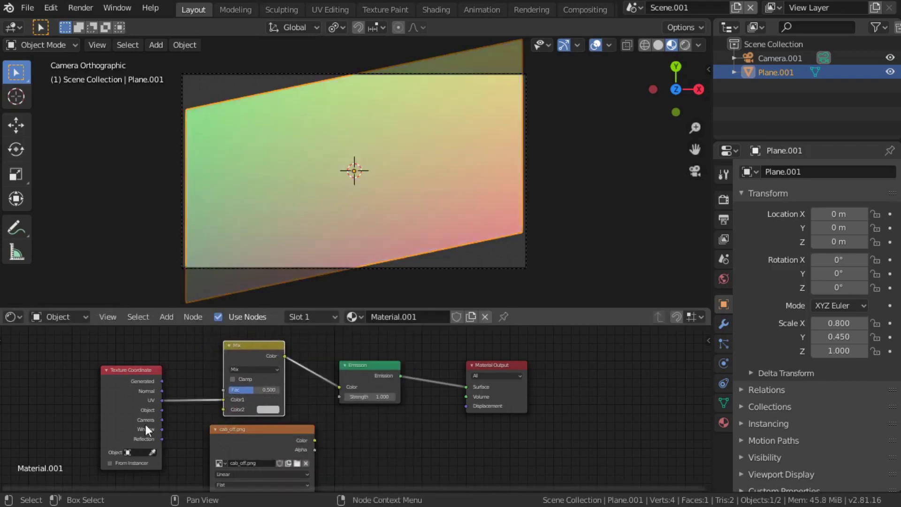
Set the Mix node to Add with factor 1.000 and Color2 RGB 0, 0, 1
{"action": "left_click", "coordinate": [264, 369]}
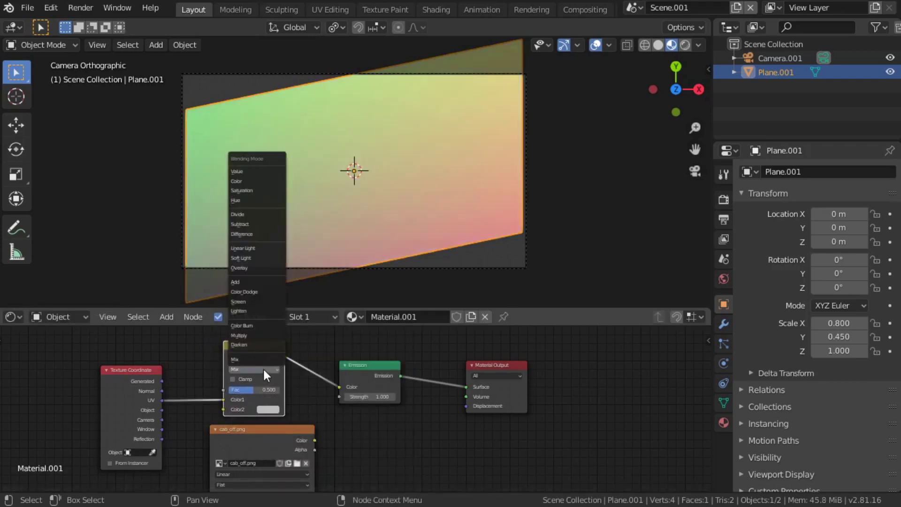
{"action": "left_click", "coordinate": [246, 282]}
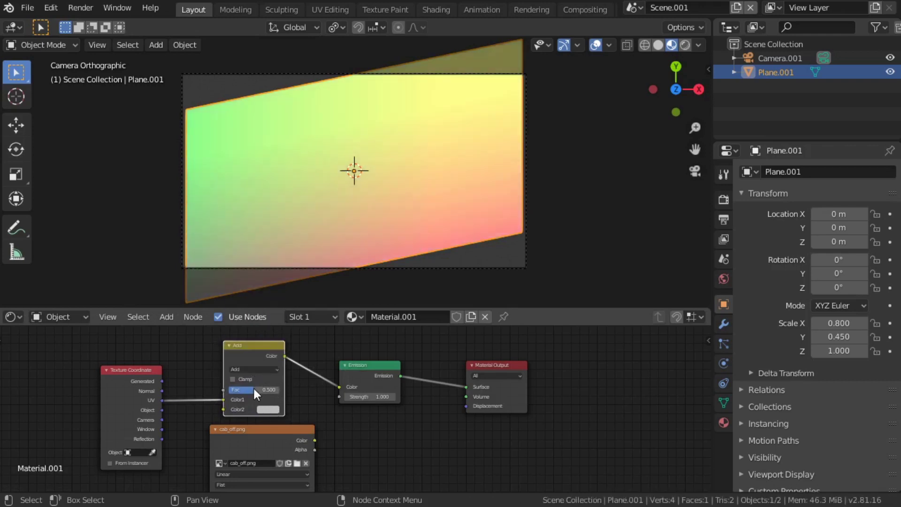
{"action": "left_click_drag", "start_coordinate": [252, 387], "coordinate": [282, 389]}
{"action": "left_click", "coordinate": [264, 409]}
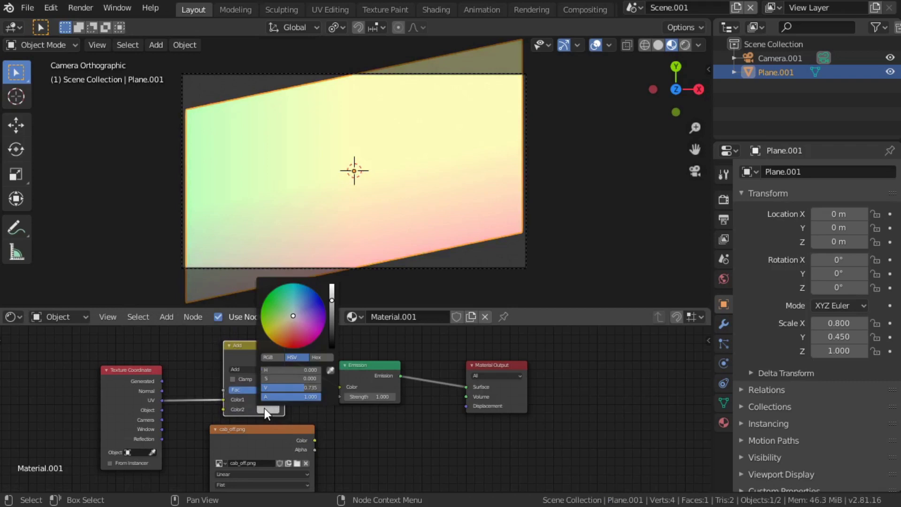
{"action": "left_click", "coordinate": [268, 357]}
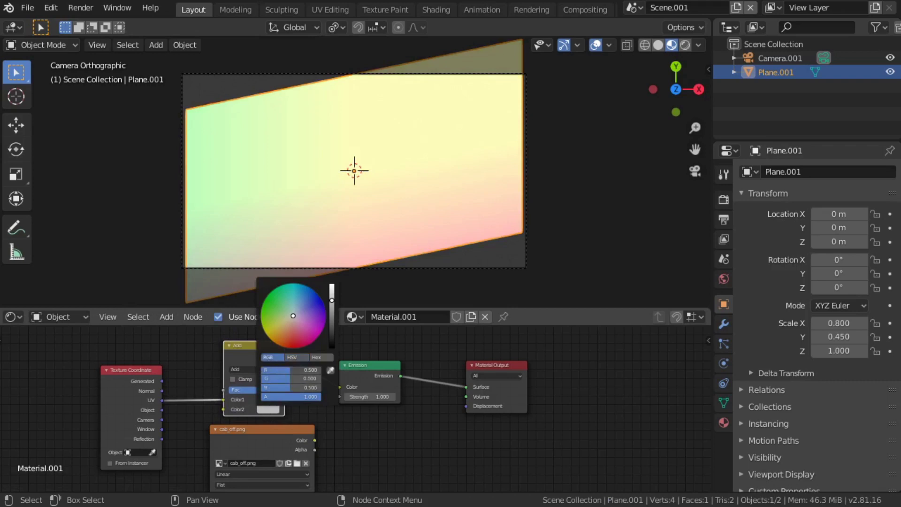
{"action": "left_click", "coordinate": [282, 371]}
{"action": "type", "text": "00"}
{"action": "key", "text": "Tab"}
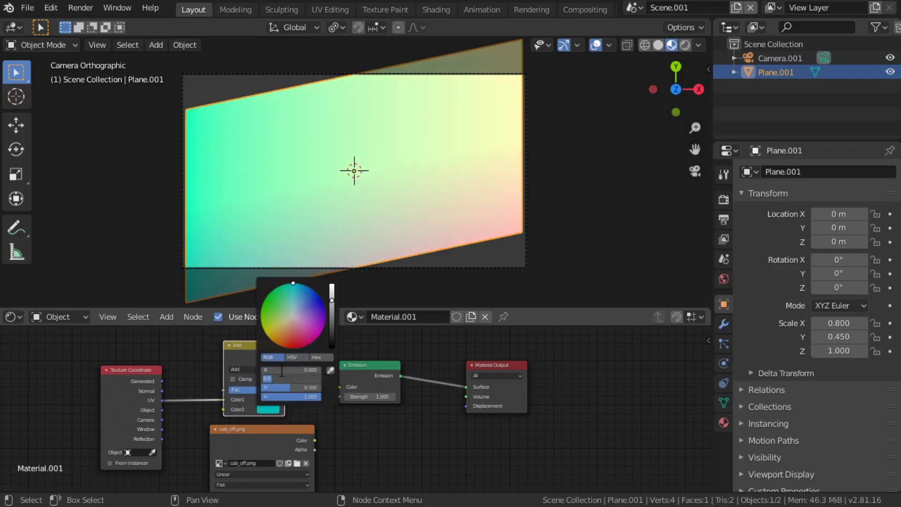
{"action": "type", "text": "0"}
{"action": "key", "text": "Tab"}
{"action": "type", "text": "1"}
{"action": "key", "text": "Return"}
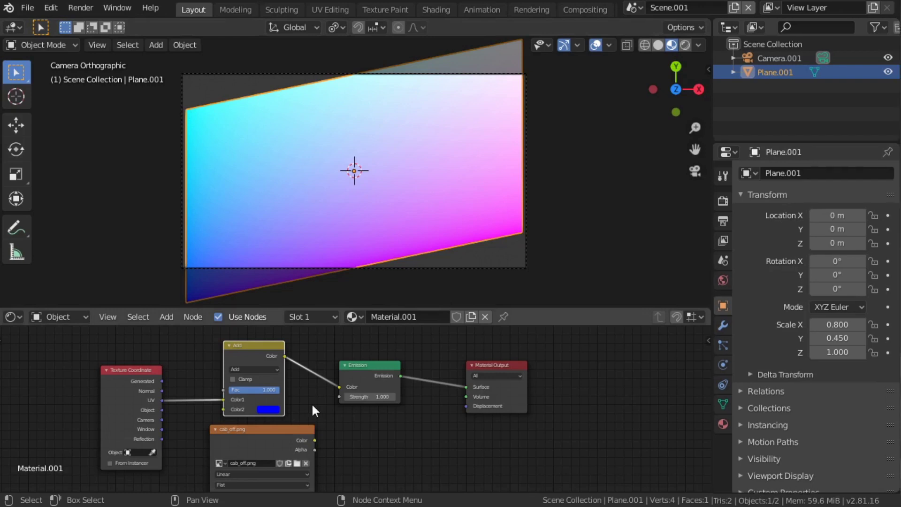
In Render Properties, keep Color Management's View Transform on Standard, then deselect the plane
{"action": "left_click", "coordinate": [723, 200]}
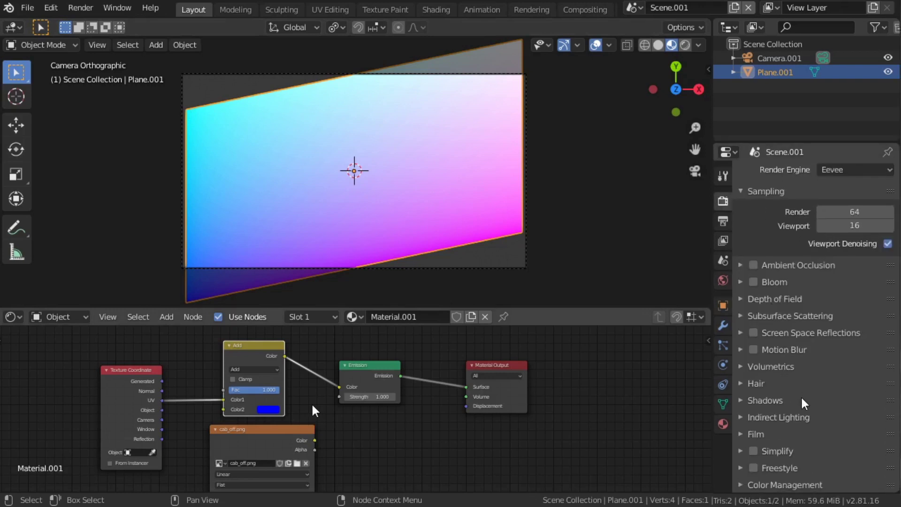
{"action": "left_click", "coordinate": [761, 435]}
{"action": "scroll", "coordinate": [843, 460], "scroll_direction": "down", "scroll_amount": 3}
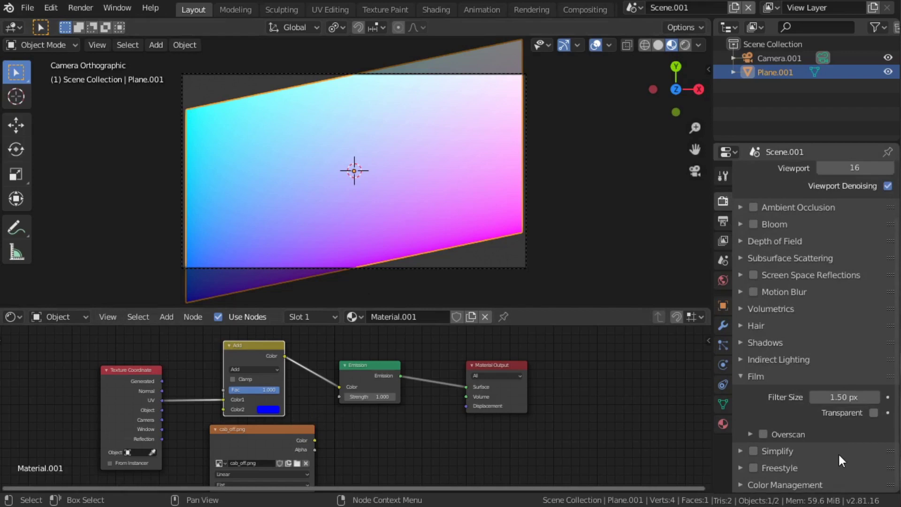
{"action": "left_click", "coordinate": [779, 485]}
{"action": "scroll", "coordinate": [782, 460], "scroll_direction": "down", "scroll_amount": 6}
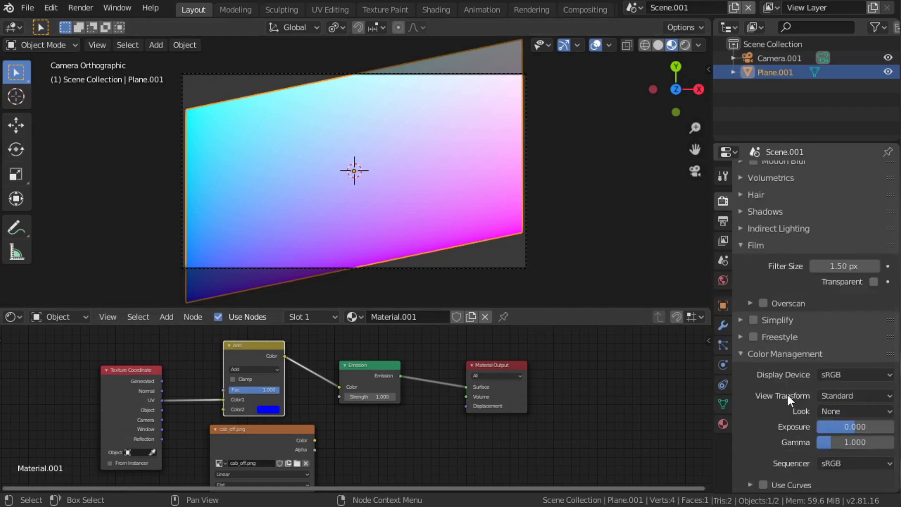
{"action": "left_click", "coordinate": [850, 395]}
{"action": "left_click", "coordinate": [832, 411]}
{"action": "key", "text": "alt+a"}
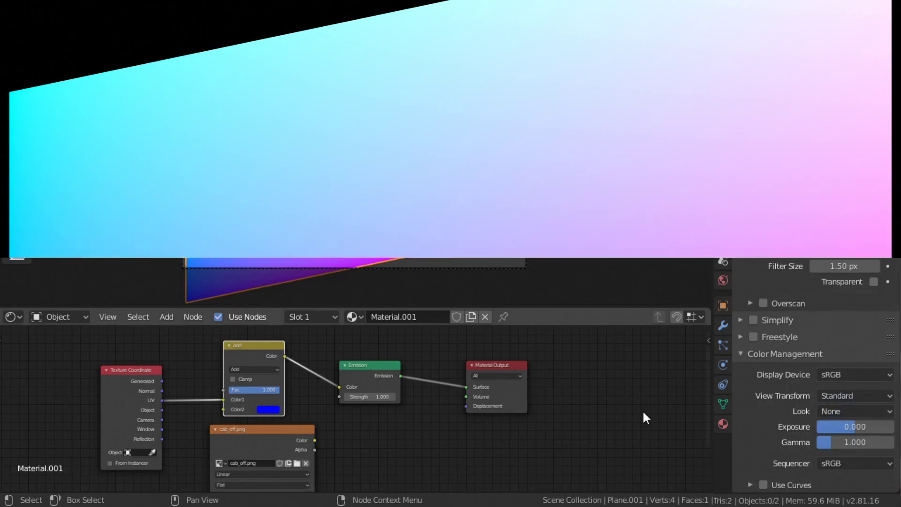
Save the rendered UV gradient as an image with 16-bit colour depth
{"action": "key", "text": "shift+alt+s"}
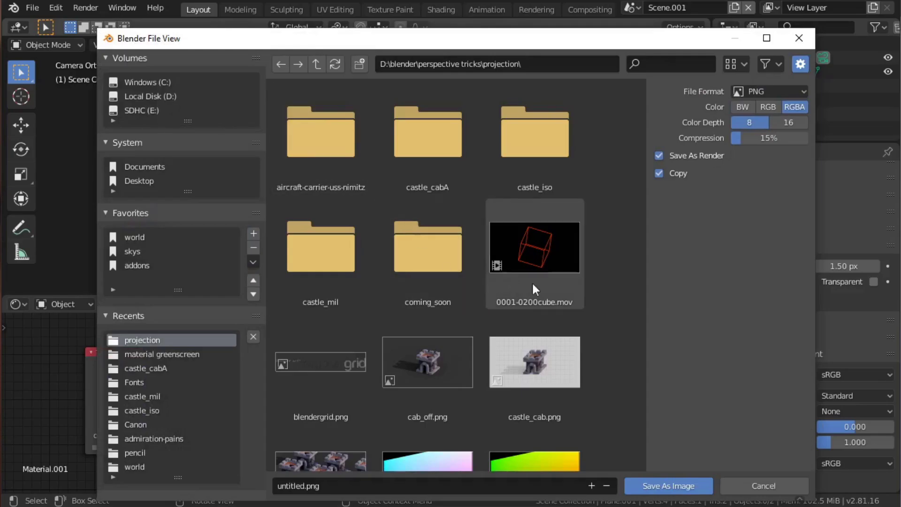
{"action": "scroll", "coordinate": [569, 279], "scroll_direction": "down", "scroll_amount": 2}
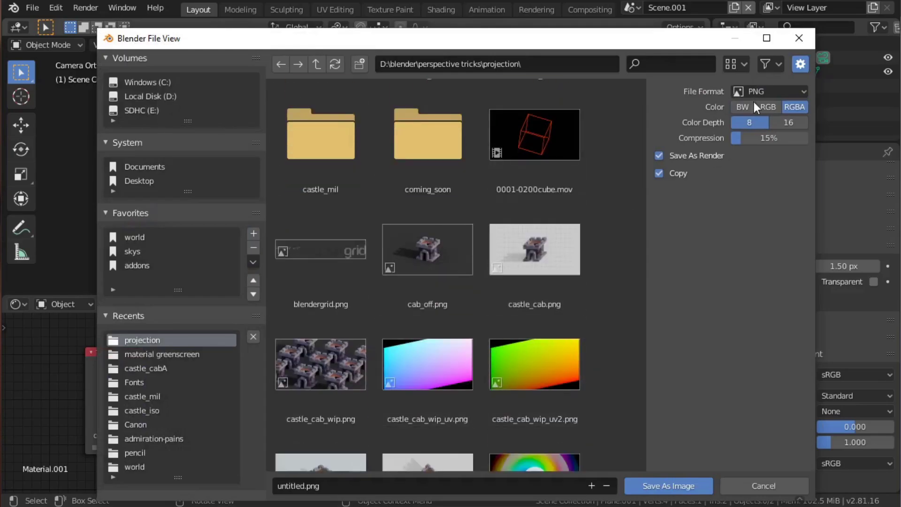
{"action": "left_click", "coordinate": [784, 122]}
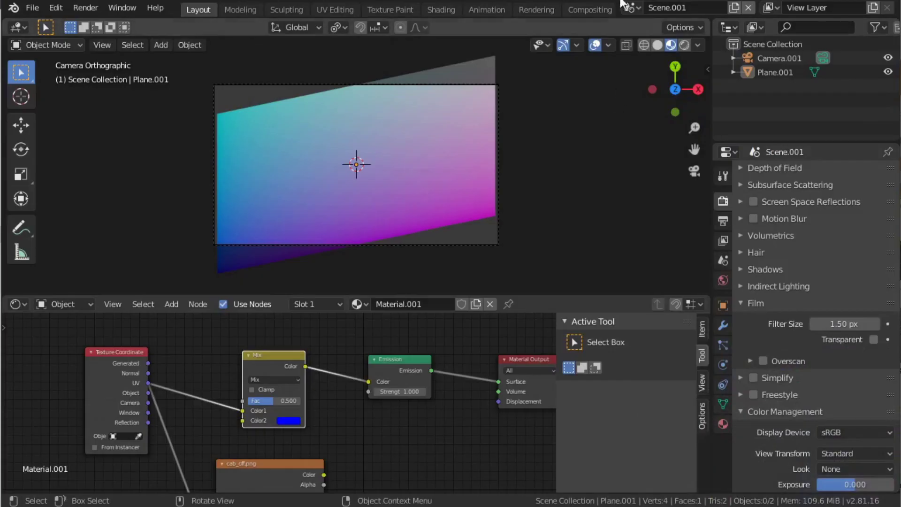
Switch to the castle scene and make the viewport a compositor with nodes and backdrop enabled
{"action": "left_click", "coordinate": [630, 8]}
{"action": "left_click", "coordinate": [643, 29]}
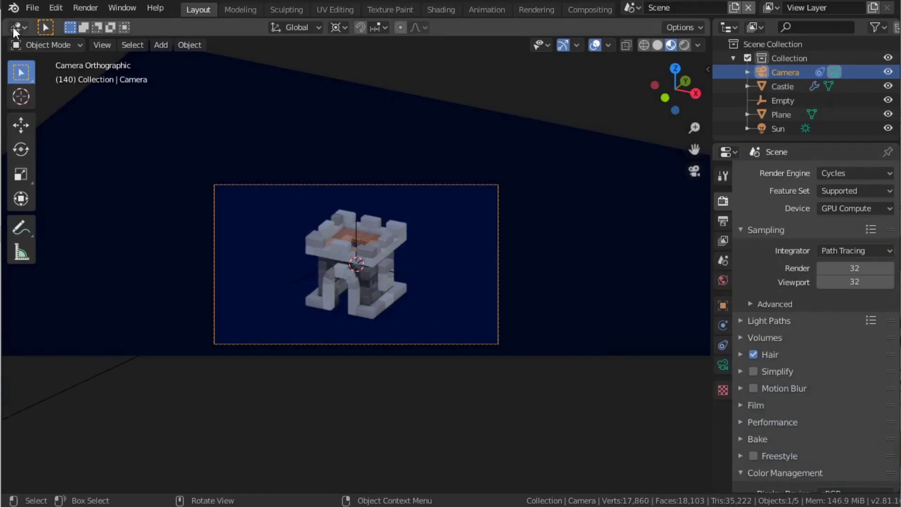
{"action": "left_click", "coordinate": [12, 27]}
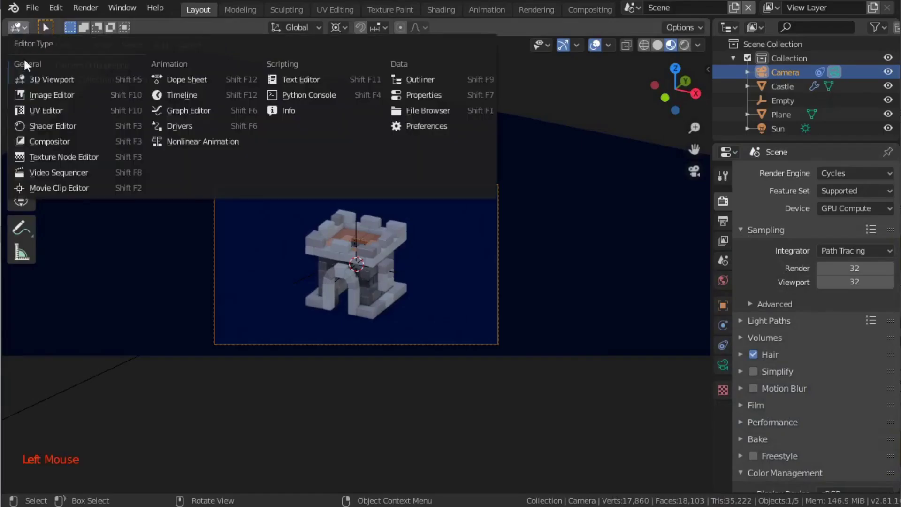
{"action": "left_click", "coordinate": [49, 141]}
{"action": "left_click", "coordinate": [181, 28]}
{"action": "left_click", "coordinate": [540, 28]}
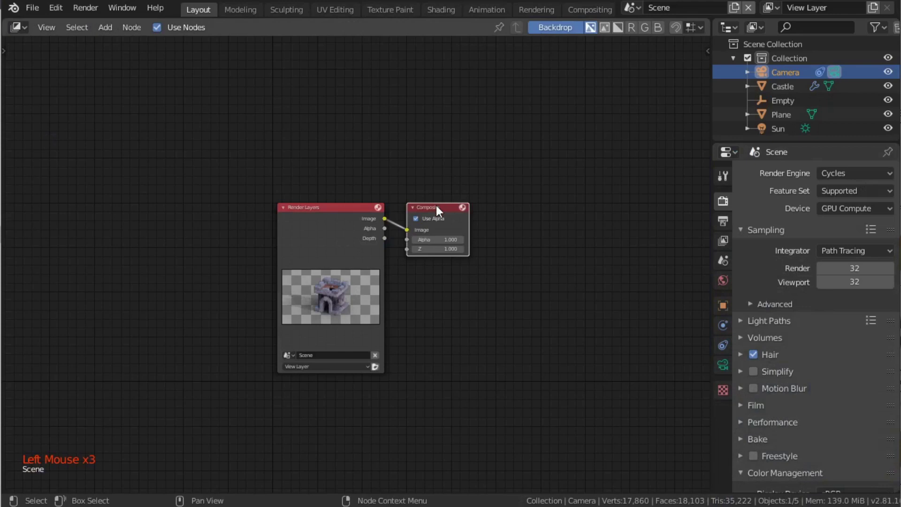
Move the Composite node right and add a reroute point on the render link
{"action": "left_click", "coordinate": [440, 164]}
{"action": "left_click_drag", "start_coordinate": [434, 203], "coordinate": [628, 200]}
{"action": "key", "text": "shift"}
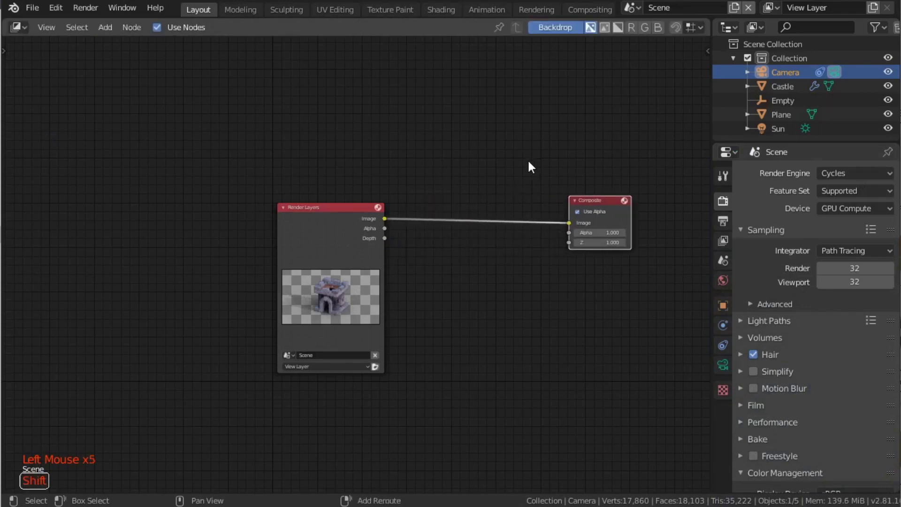
{"action": "right_click_drag", "start_coordinate": [528, 161], "coordinate": [511, 354], "text": "shift"}
Add a Viewer node fed from the reroute and shrink the backdrop to fit the castle
{"action": "key", "text": "shift+a"}
{"action": "mouse_move", "coordinate": [554, 330]}
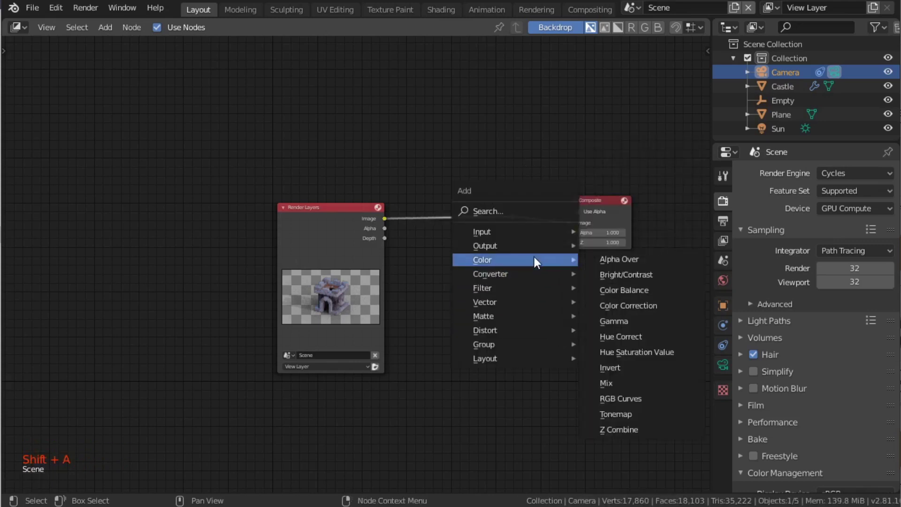
{"action": "mouse_move", "coordinate": [547, 246]}
{"action": "left_click", "coordinate": [606, 308]}
{"action": "left_click", "coordinate": [606, 306]}
{"action": "left_click_drag", "start_coordinate": [512, 216], "coordinate": [570, 285]}
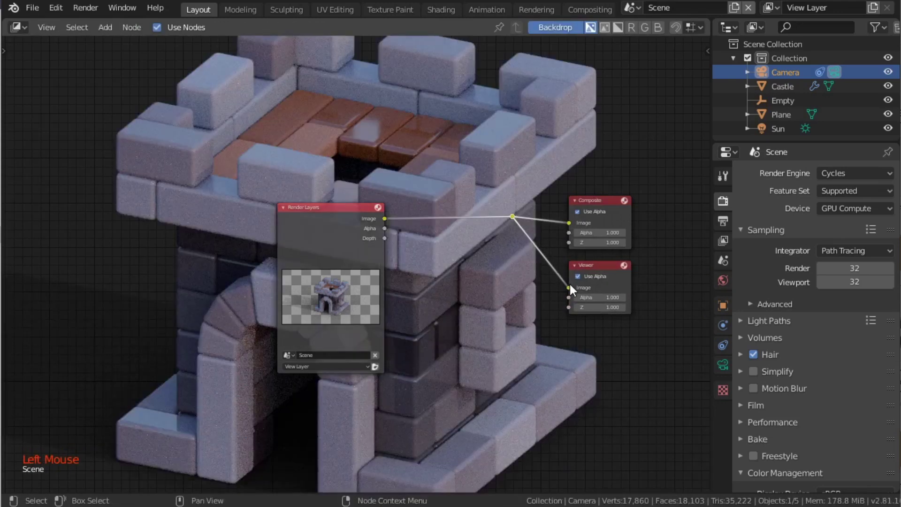
{"action": "key", "text": "v"}
{"action": "key", "text": "v"}
{"action": "key", "text": "v"}
{"action": "key", "text": "v"}
{"action": "key", "text": "v"}
{"action": "key", "text": "v"}
{"action": "key", "text": "v"}
{"action": "key", "text": "v"}
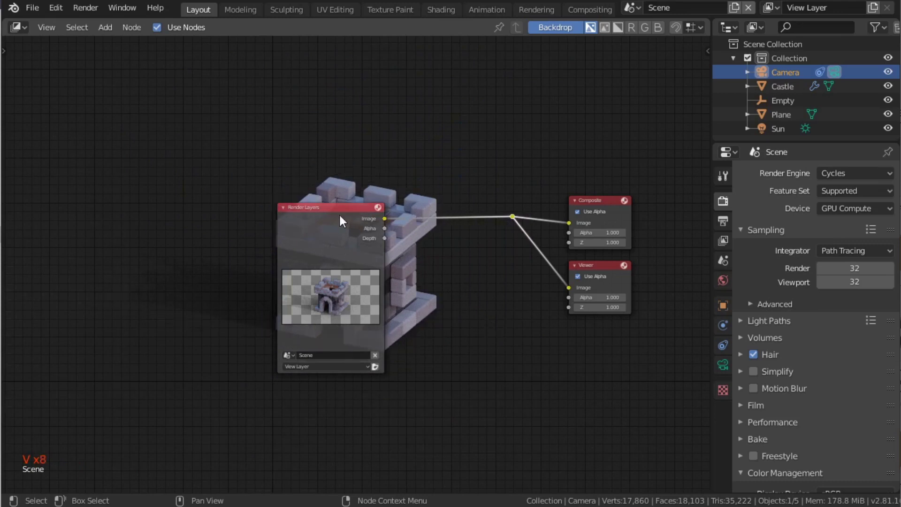
Move Render Layers left and drop a Map UV node into the render link
{"action": "left_click_drag", "start_coordinate": [339, 213], "coordinate": [198, 235]}
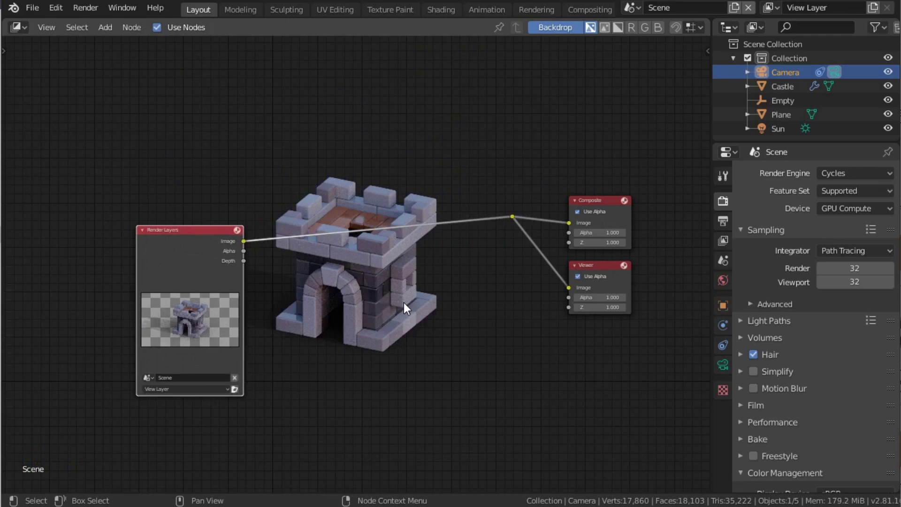
{"action": "key", "text": "shift+a"}
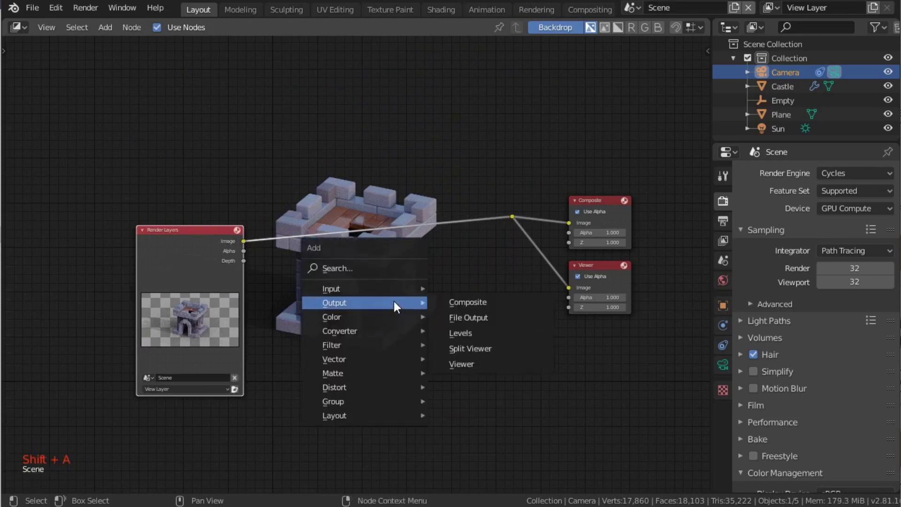
{"action": "mouse_move", "coordinate": [385, 388]}
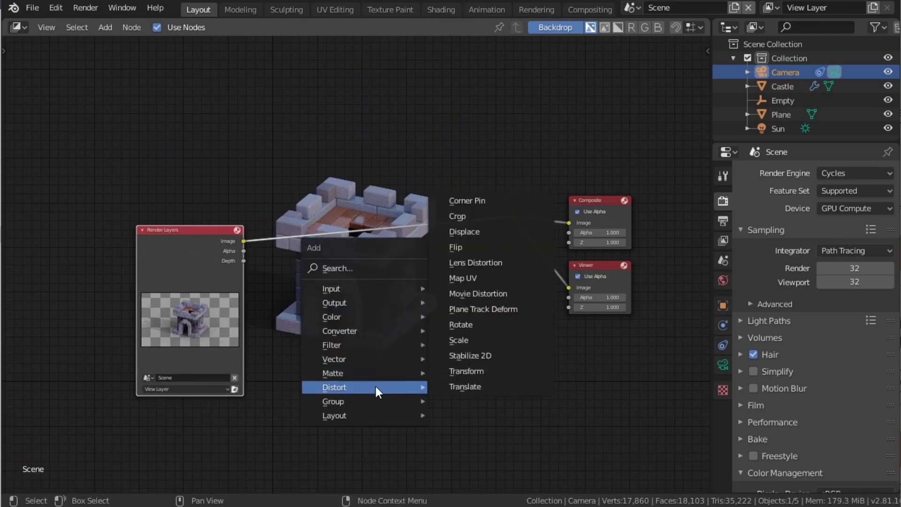
{"action": "left_click", "coordinate": [475, 278]}
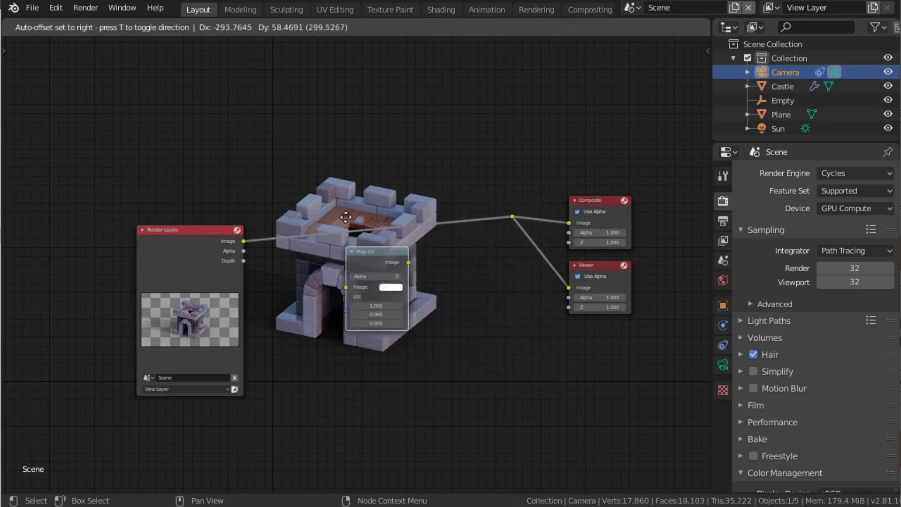
{"action": "left_click", "coordinate": [353, 166]}
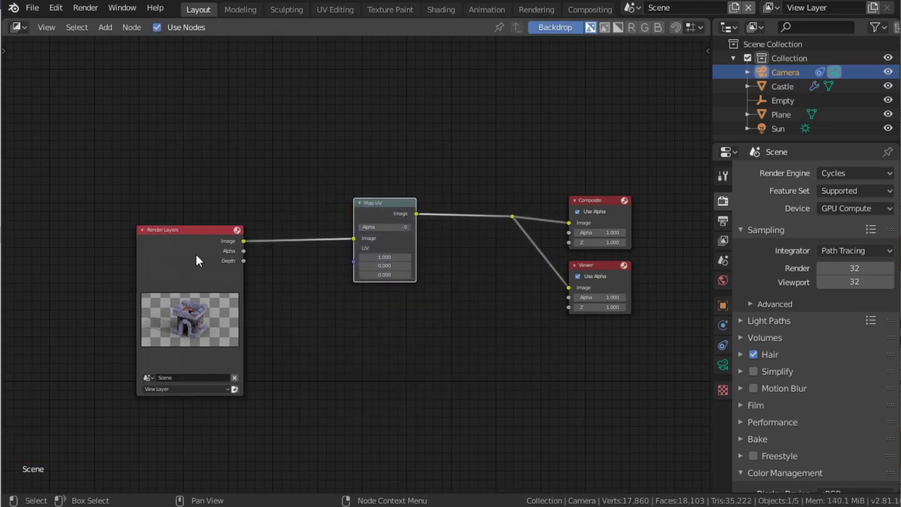
Add an Image node loading castle_cab_wip_uv.png and link it to Map UV's UV input
{"action": "left_click_drag", "start_coordinate": [187, 257], "coordinate": [166, 282]}
{"action": "key", "text": "shift+a"}
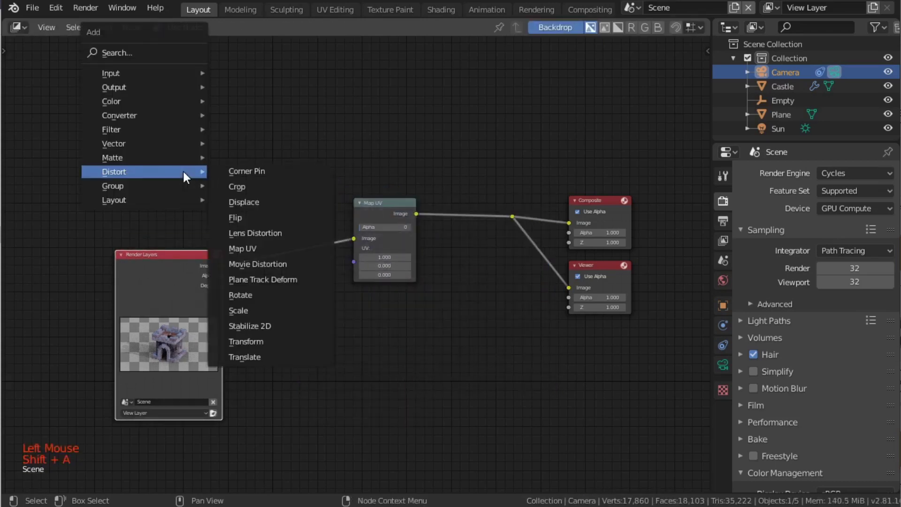
{"action": "mouse_move", "coordinate": [159, 75]}
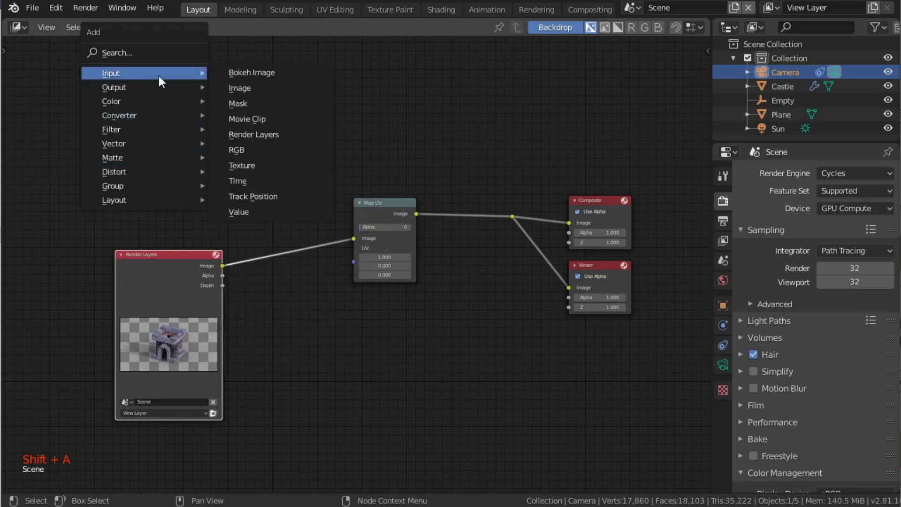
{"action": "left_click", "coordinate": [244, 90]}
{"action": "left_click", "coordinate": [191, 136]}
{"action": "left_click", "coordinate": [216, 180]}
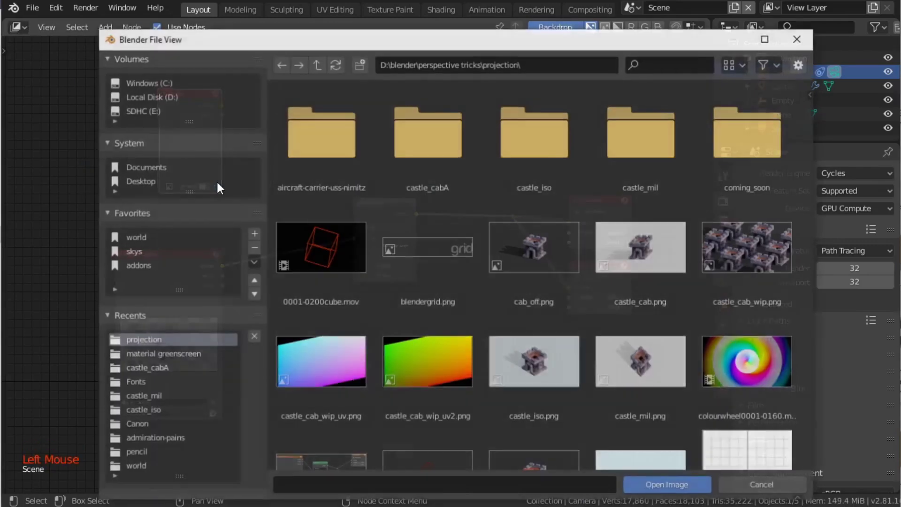
{"action": "left_click", "coordinate": [302, 358]}
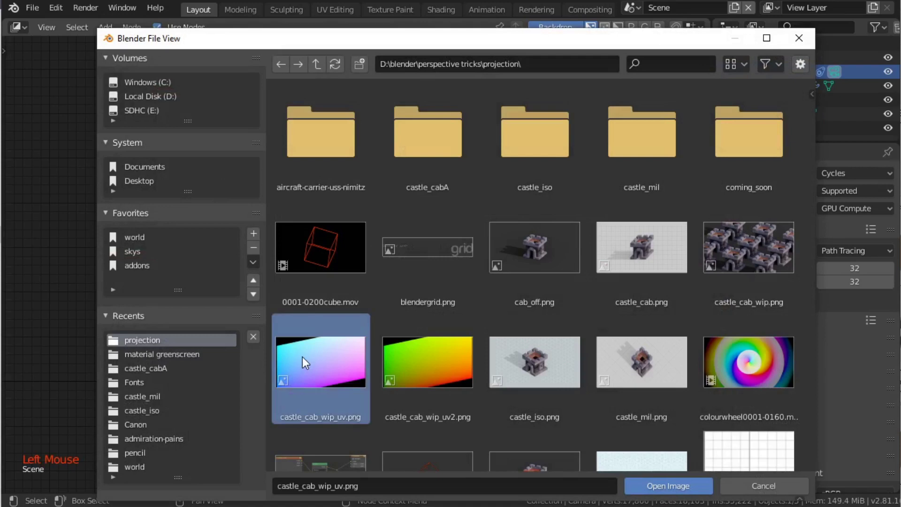
{"action": "left_click", "coordinate": [689, 488]}
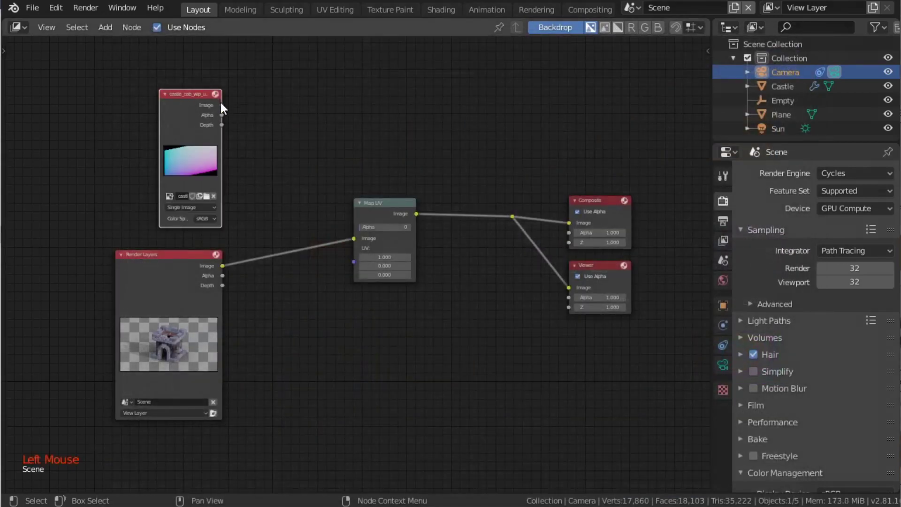
{"action": "left_click_drag", "start_coordinate": [222, 105], "coordinate": [353, 261]}
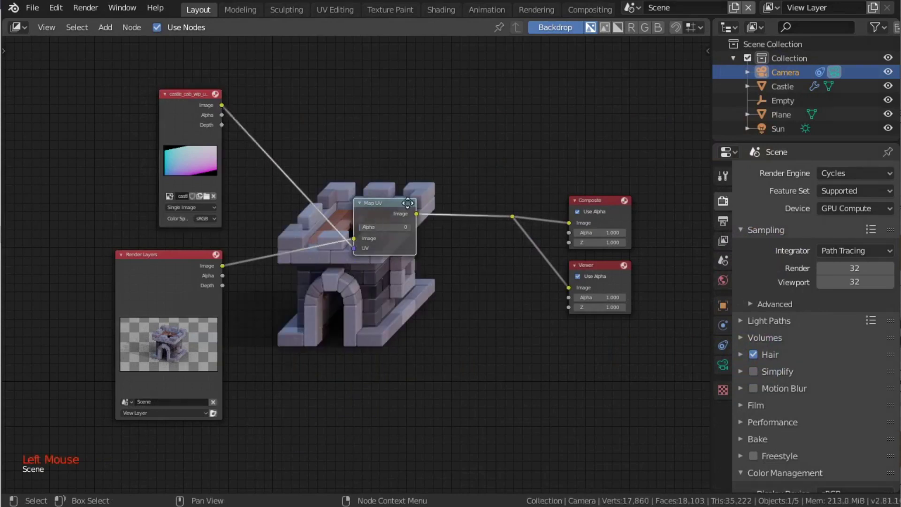
{"action": "left_click_drag", "start_coordinate": [410, 196], "coordinate": [450, 138]}
{"action": "left_click", "coordinate": [168, 168]}
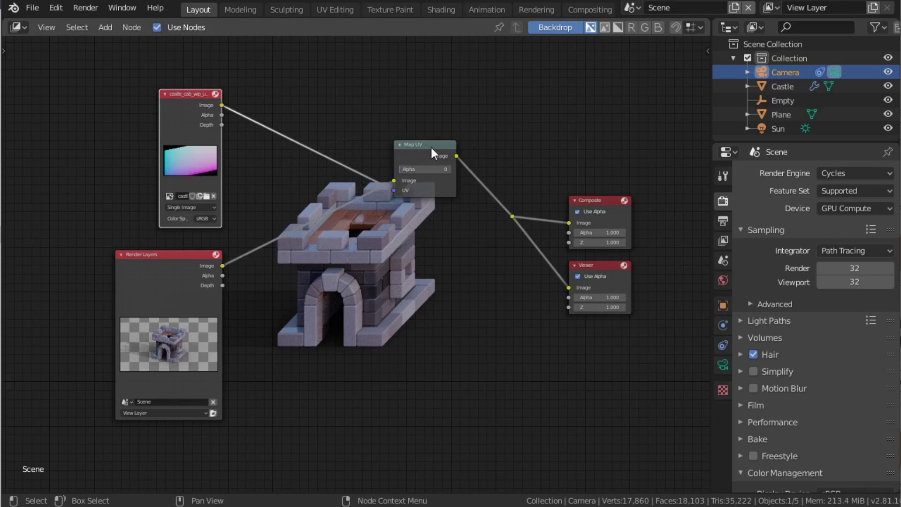
Insert a Mix node into the link between the gradient image and Map UV
{"action": "left_click_drag", "start_coordinate": [431, 145], "coordinate": [430, 185]}
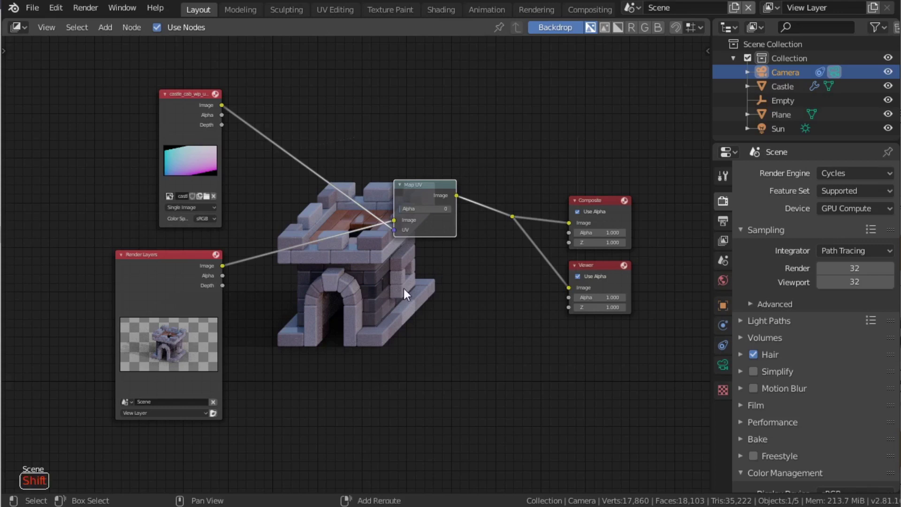
{"action": "key", "text": "shift+a"}
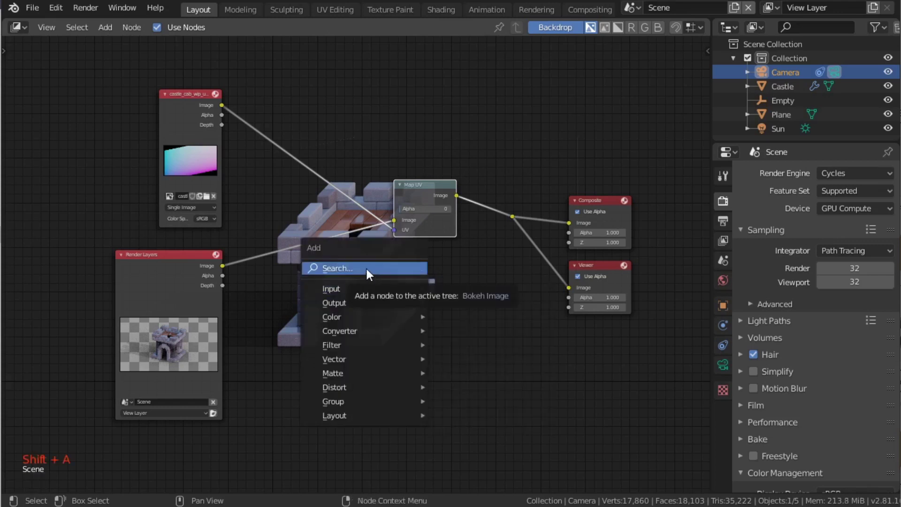
{"action": "left_click", "coordinate": [363, 268]}
{"action": "type", "text": "mix"}
{"action": "key", "text": "Return"}
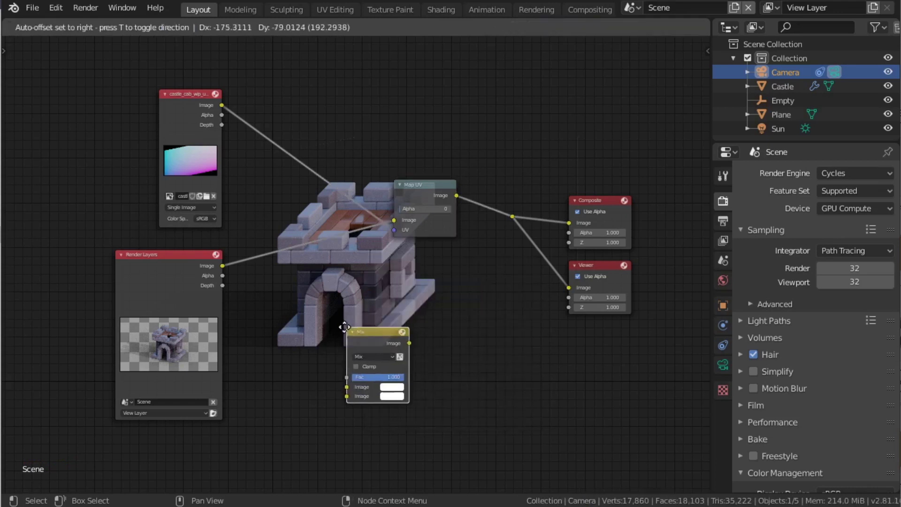
{"action": "left_click", "coordinate": [371, 368]}
{"action": "left_click_drag", "start_coordinate": [359, 328], "coordinate": [287, 117]}
Set the Mix node's blend mode to Multiply and adjust its second colour
{"action": "left_click", "coordinate": [315, 181]}
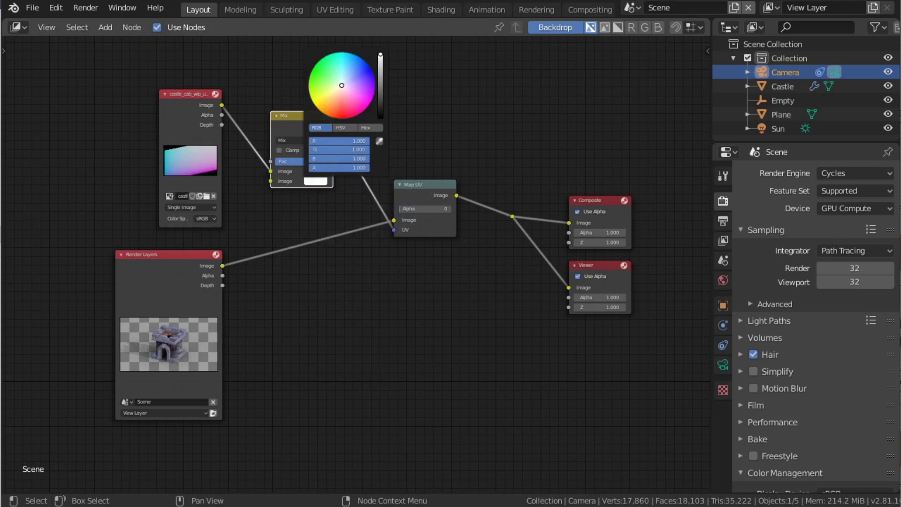
{"action": "left_click_drag", "start_coordinate": [365, 159], "coordinate": [215, 176]}
{"action": "left_click", "coordinate": [290, 140]}
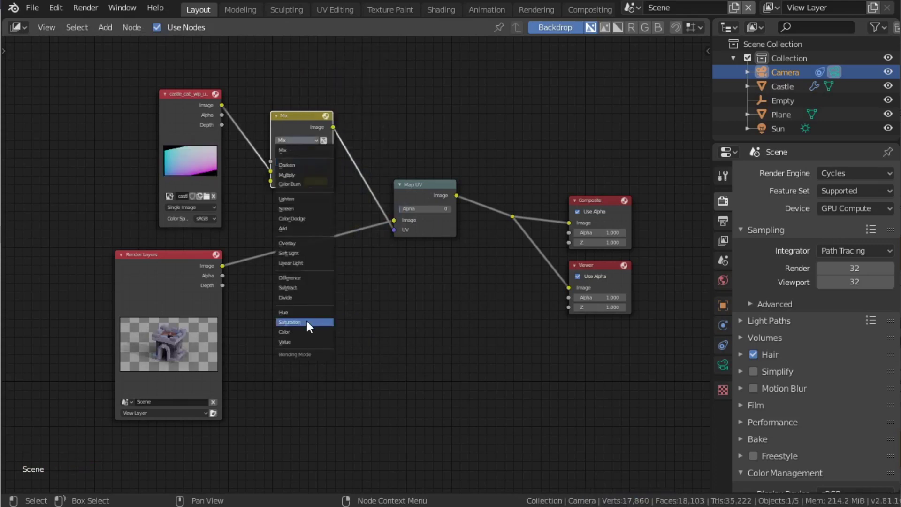
{"action": "left_click", "coordinate": [296, 165]}
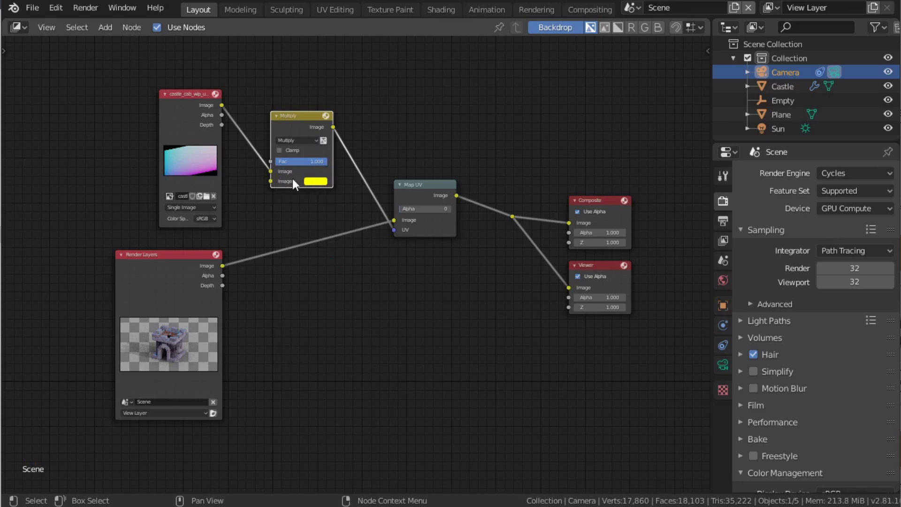
{"action": "left_click", "coordinate": [314, 182]}
{"action": "left_click_drag", "start_coordinate": [316, 163], "coordinate": [371, 159]}
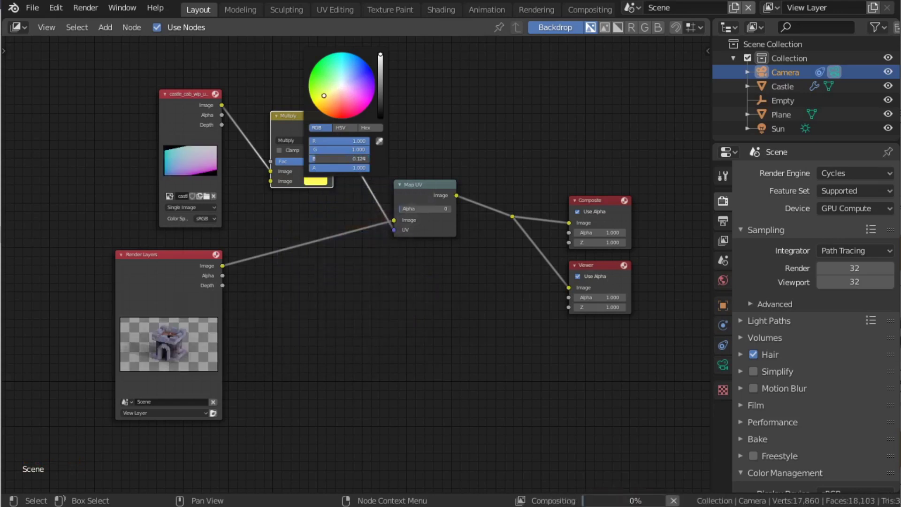
{"action": "left_click", "coordinate": [429, 188]}
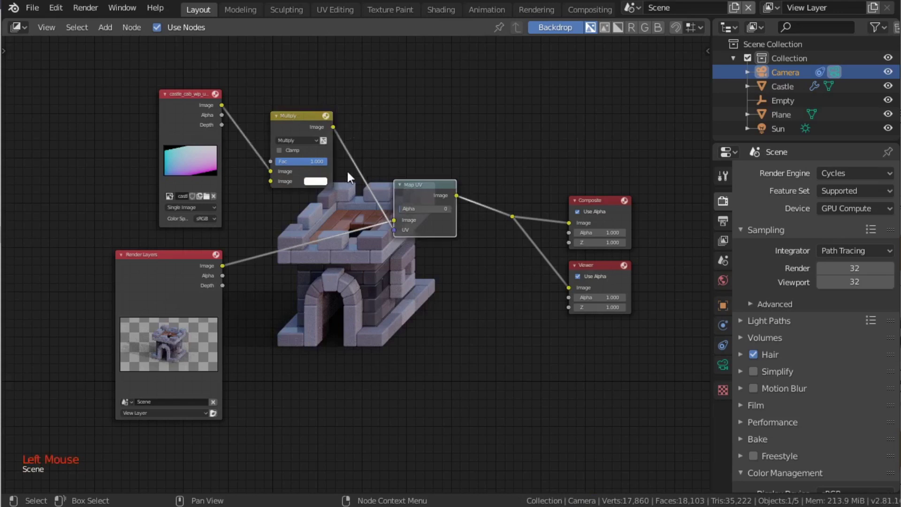
{"action": "left_click", "coordinate": [186, 124]}
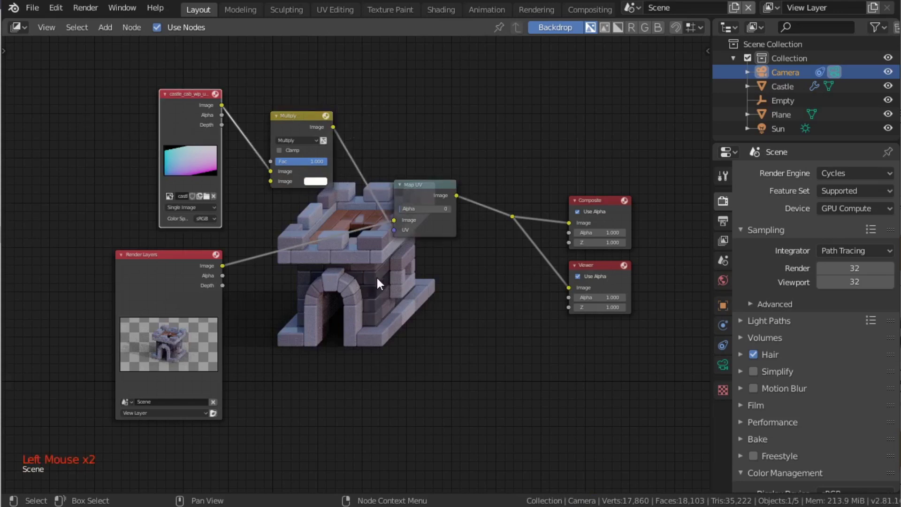